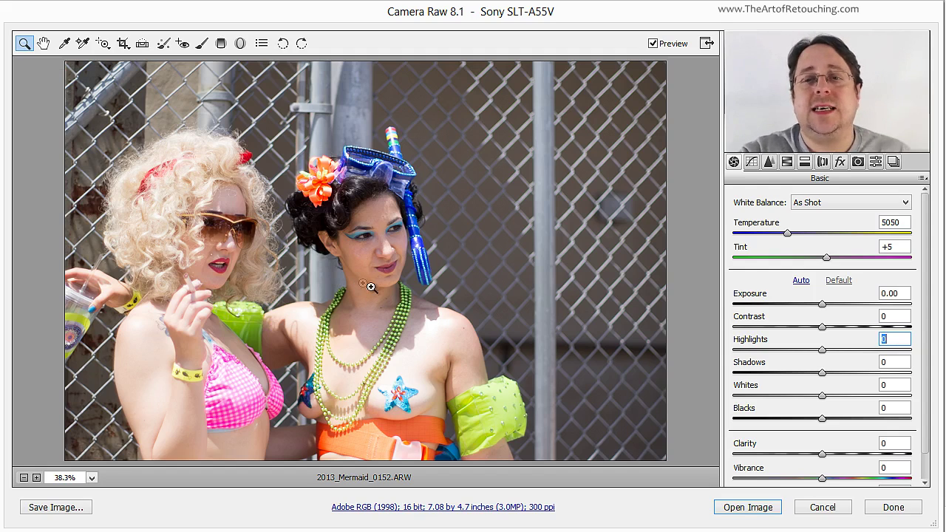
Try Highlights at -100 on the photo, reset it to 0, and cancel the raw conversion.
left_click_drag(925, 296, 923, 314)
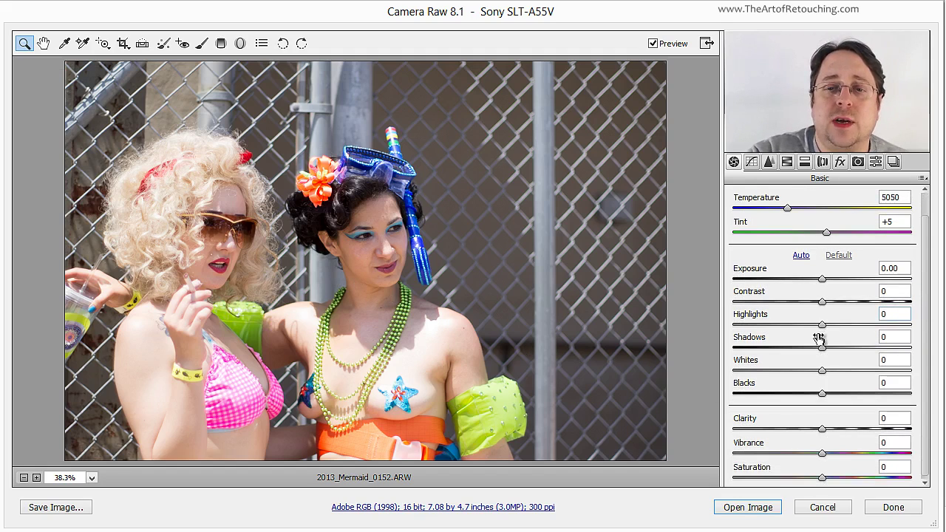
left_click_drag(821, 326, 723, 326)
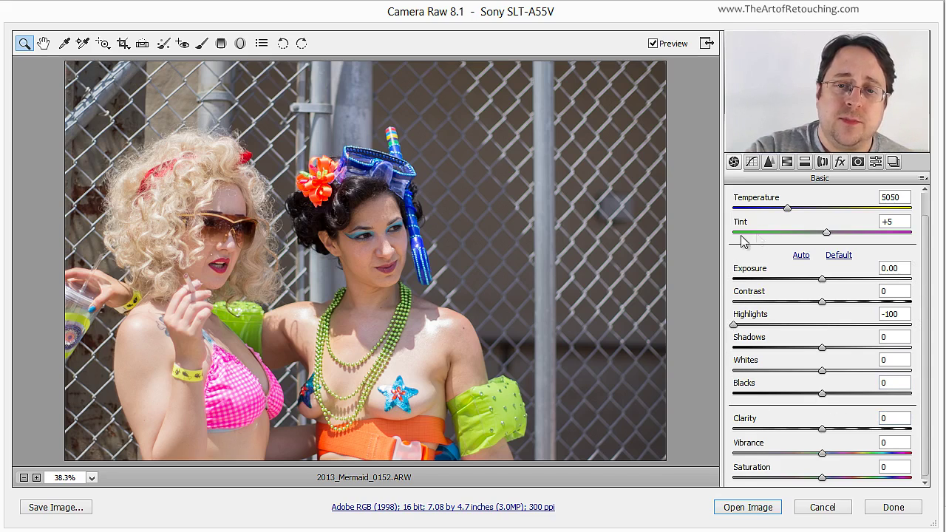
left_click(821, 325)
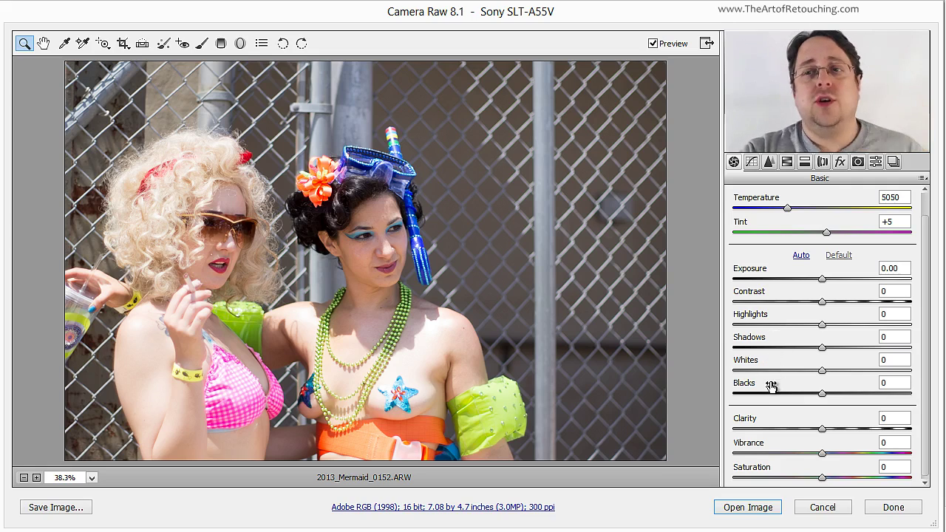
left_click(823, 509)
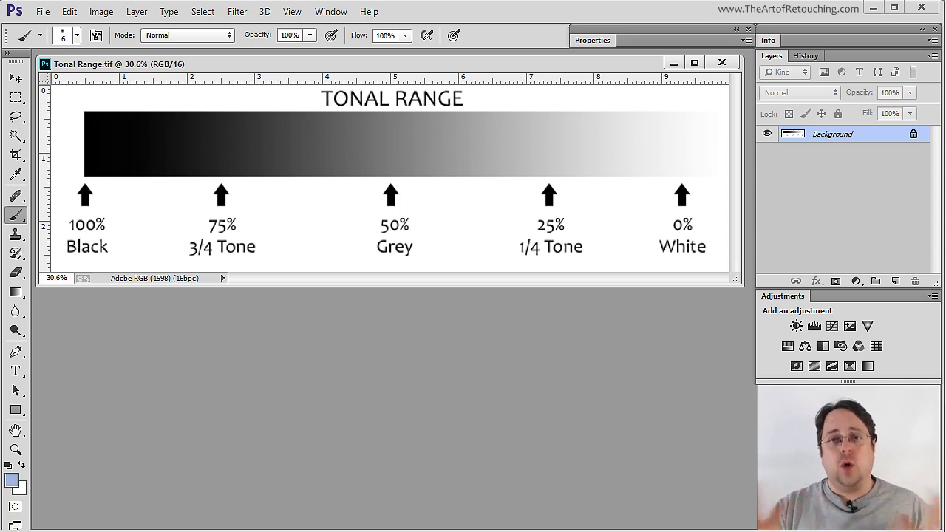
Open Tonal Range.tif in the Camera Raw filter and test Highlights at +32 before resetting it to 0.
key("ctrl+shift+a")
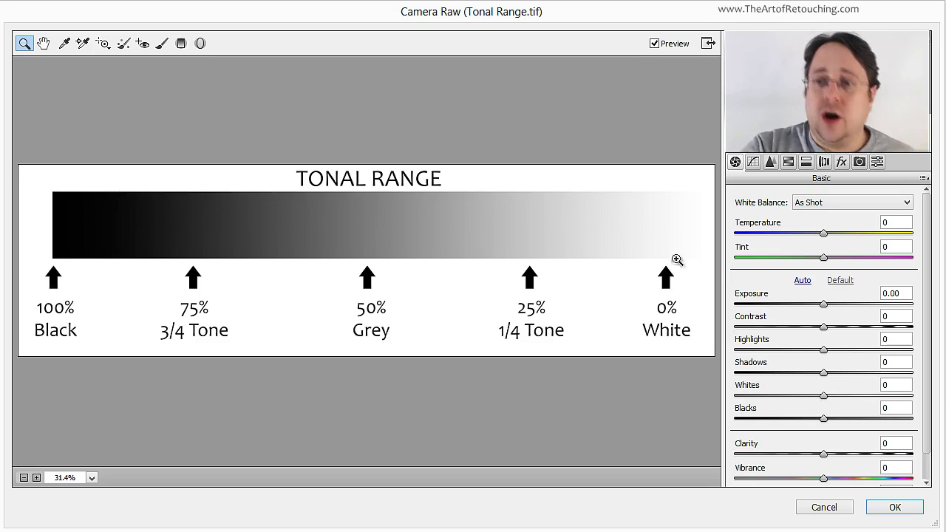
left_click(823, 349)
mouse_move(823, 350)
left_mouse_down()
mouse_move(768, 352)
mouse_move(823, 351)
left_mouse_up()
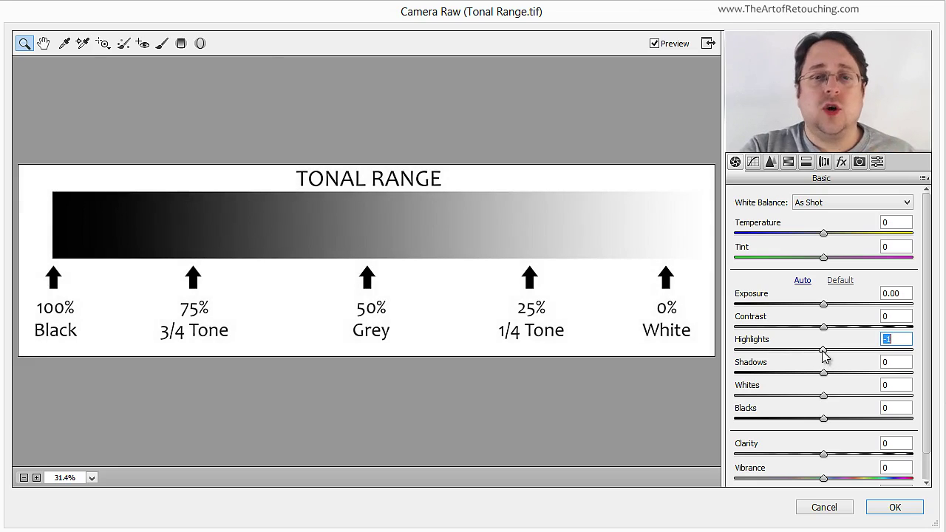
mouse_move(823, 351)
left_mouse_down()
mouse_move(773, 352)
mouse_move(876, 353)
mouse_move(824, 359)
left_mouse_up()
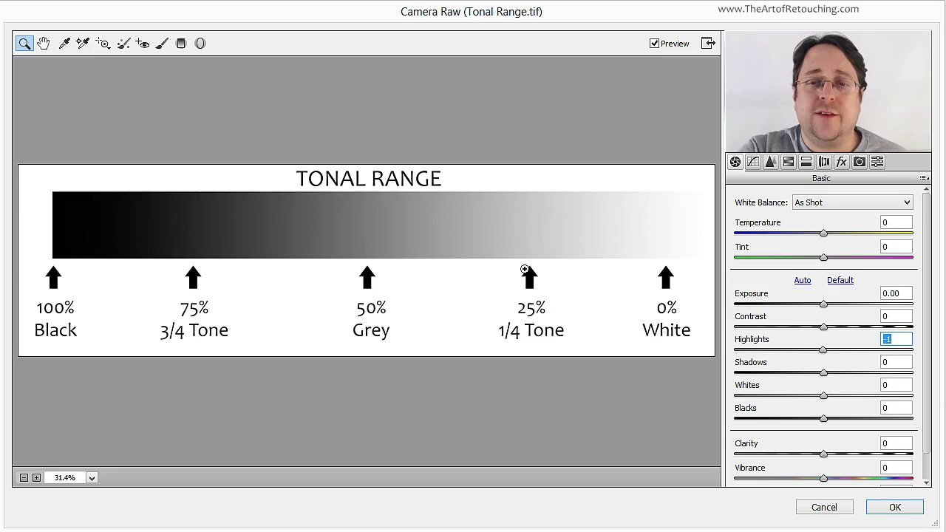
left_click_drag(824, 352, 849, 349)
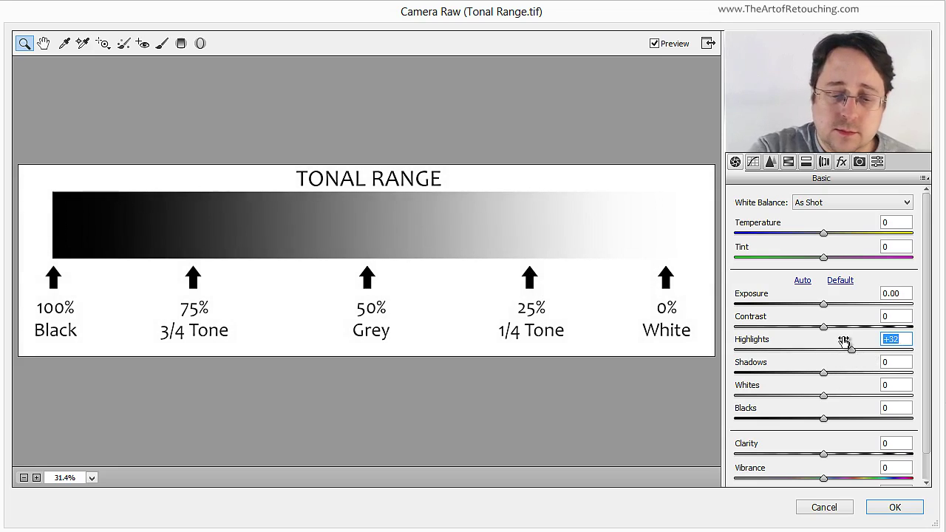
type("0")
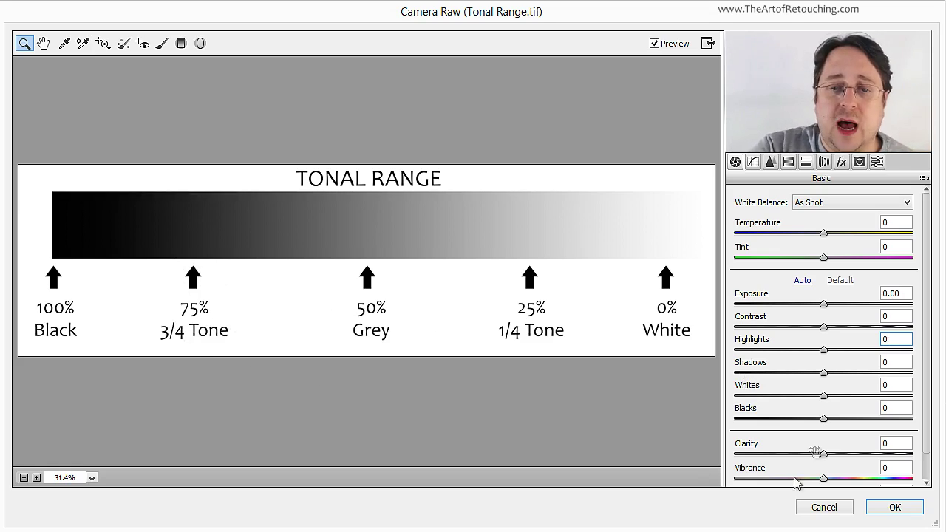
Try Shadows at -46 on the tonal range gradient and reset it to 0.
left_click(824, 375)
left_click_drag(825, 375, 784, 383)
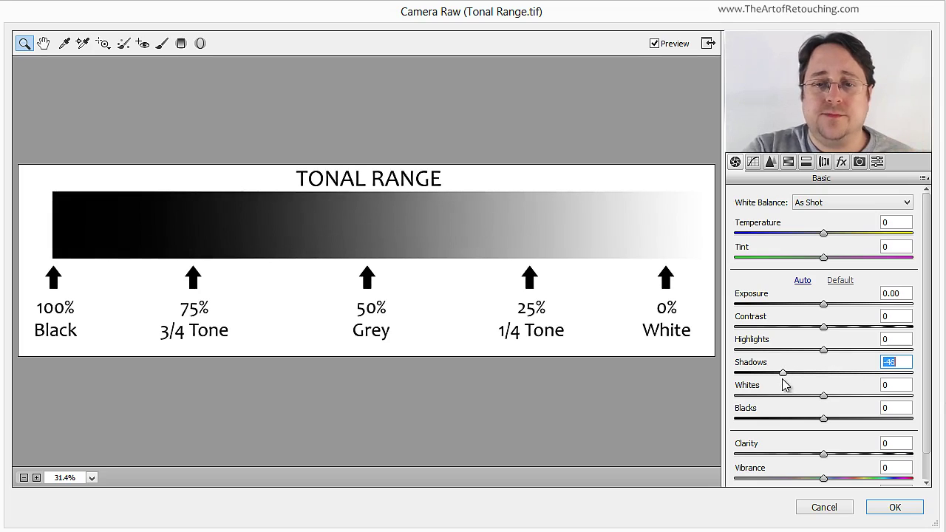
type("0")
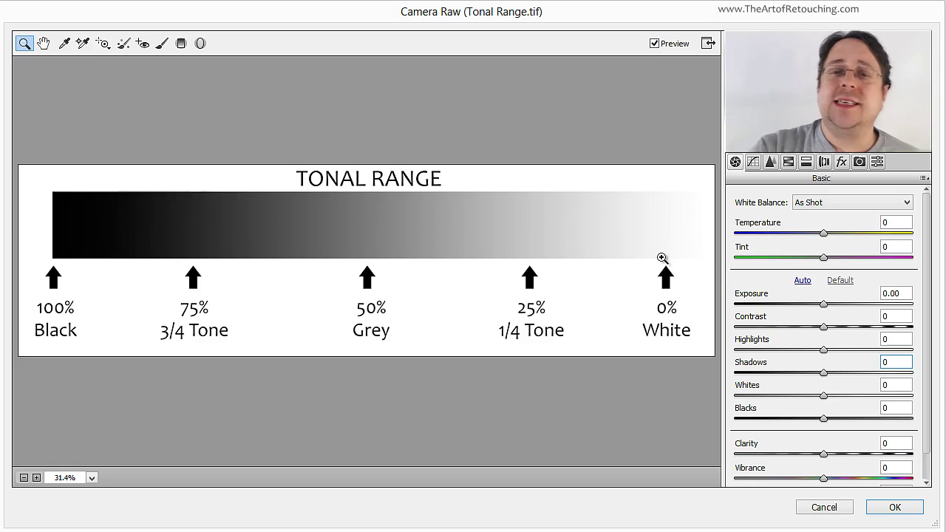
Try Exposure at -0.90, -5.00 and +5.00 on the tonal range gradient, resetting it to 0.
left_click(823, 304)
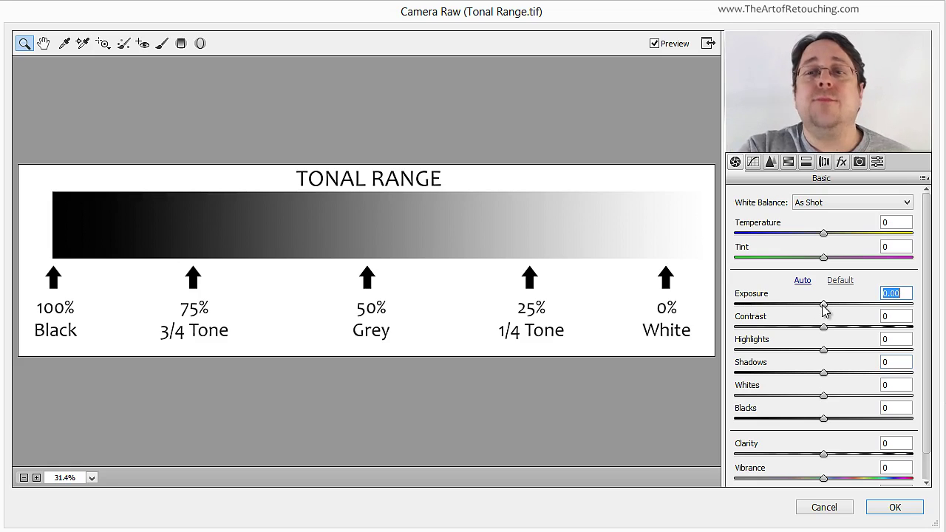
left_click_drag(823, 304, 808, 305)
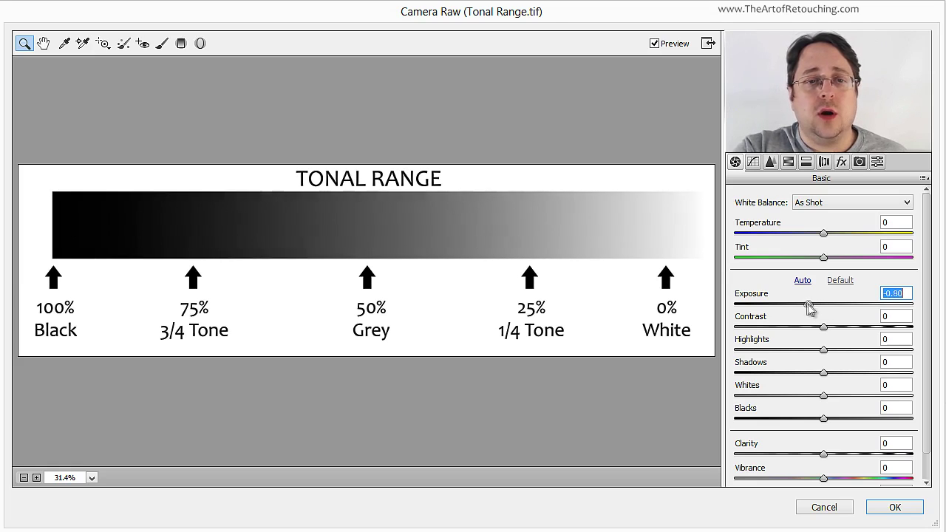
double_click(808, 304)
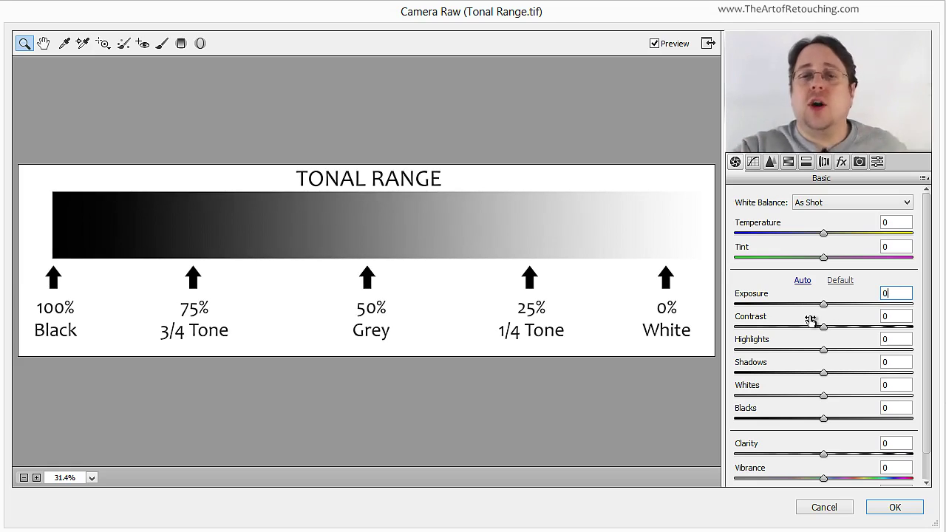
left_click_drag(824, 304, 725, 316)
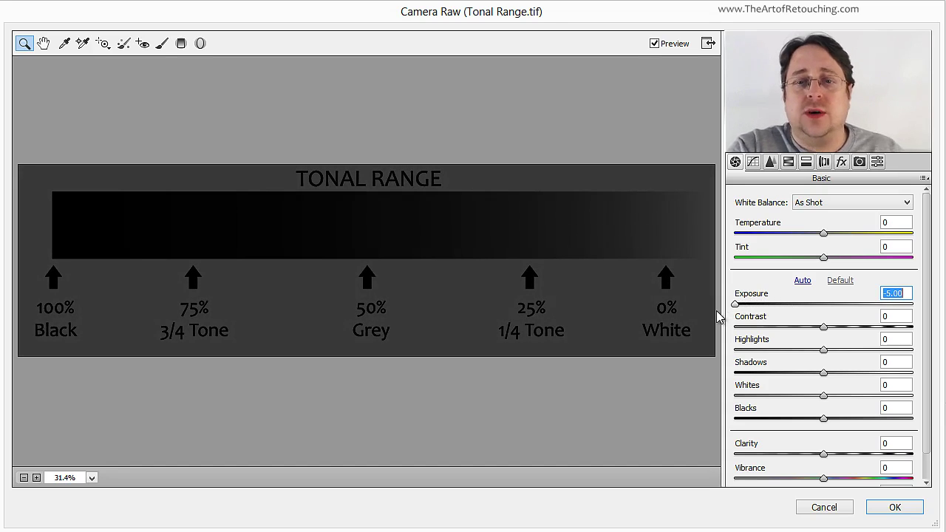
left_click_drag(738, 306, 922, 311)
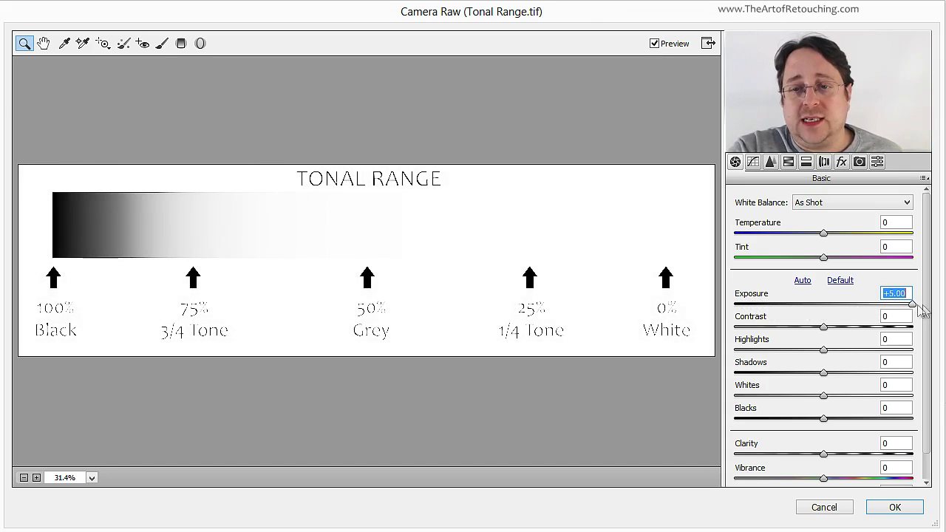
double_click(916, 304)
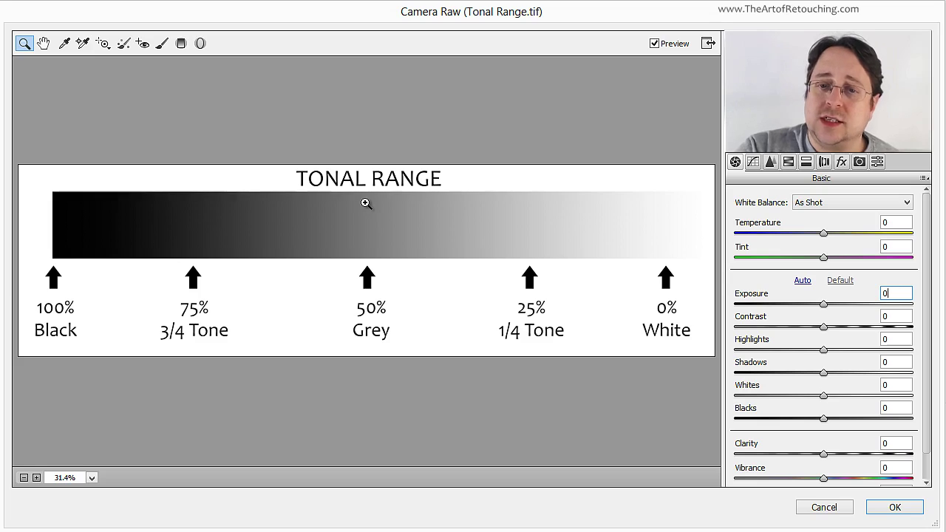
Try Exposure at +1.15 on the gradient, offset with Shadows at -26 and Highlights at -32.
left_click(825, 305)
left_click_drag(826, 308, 847, 308)
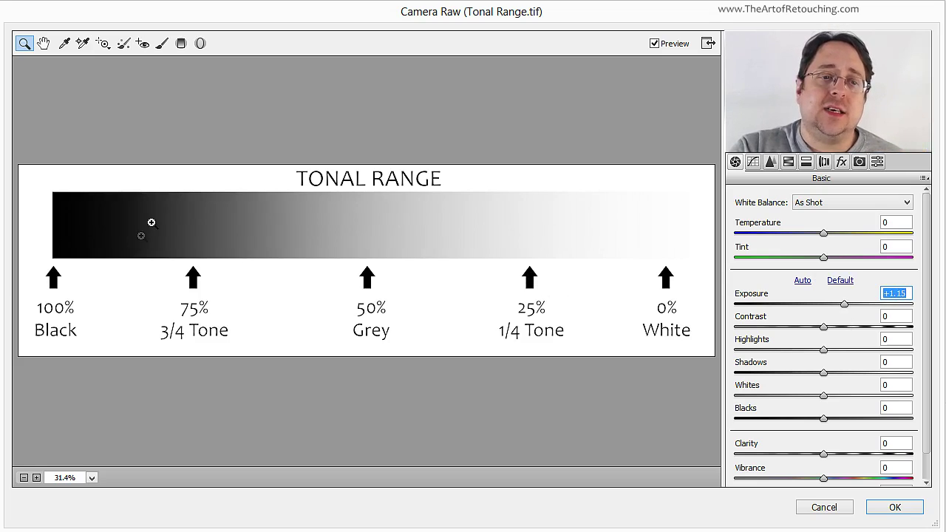
left_click_drag(824, 372, 796, 355)
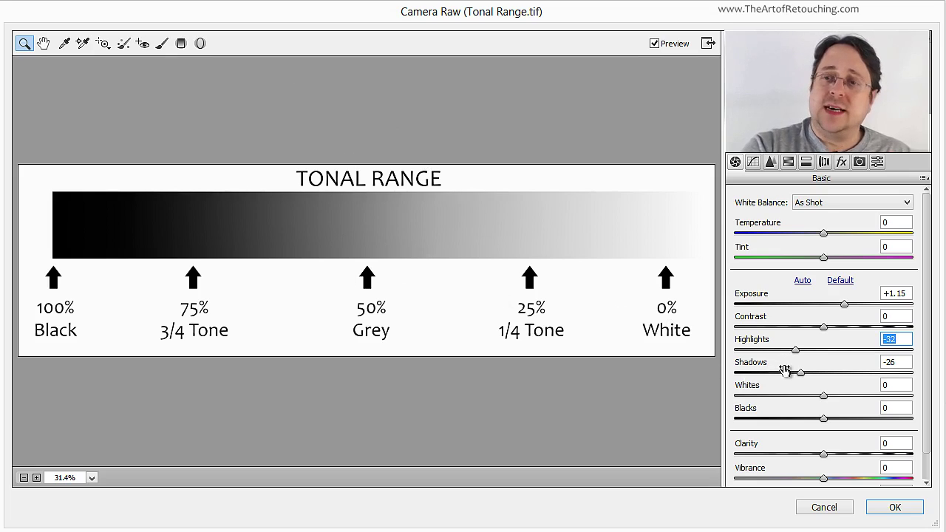
key("Tab")
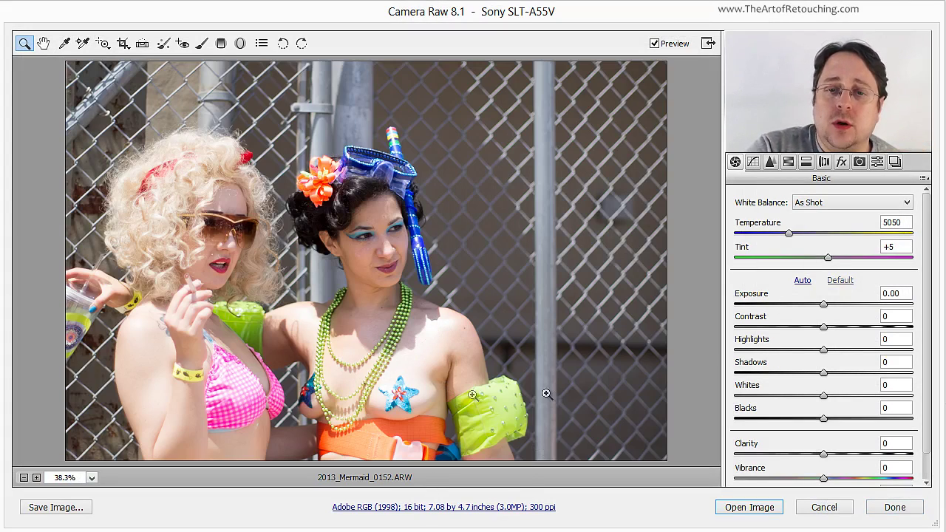
Try Highlights at -98 on the photo 2013_Mermaid_0152.ARW and reset it to 0.
left_click(824, 352)
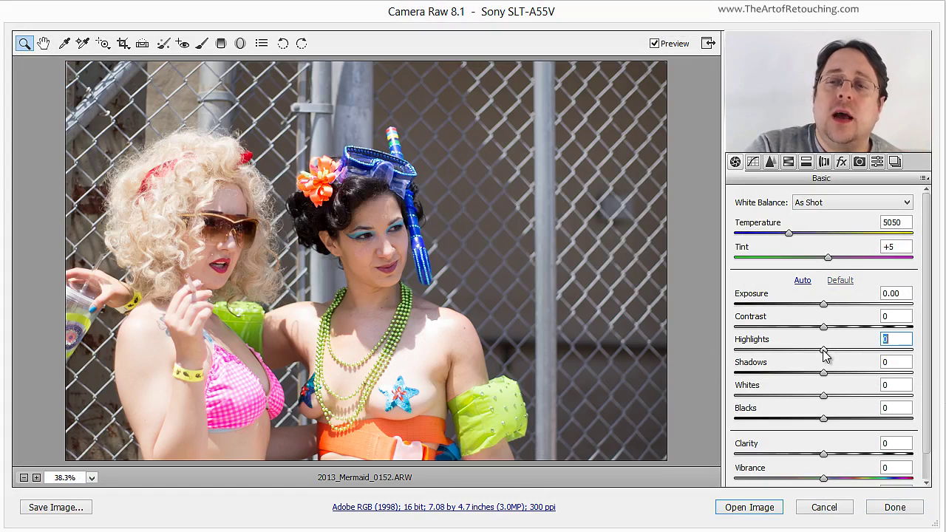
left_click_drag(822, 355, 739, 353)
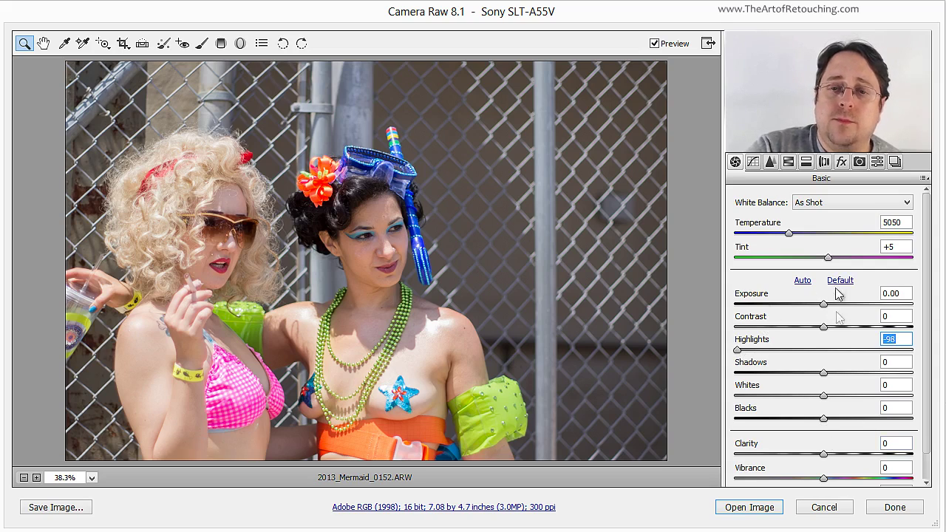
left_click(824, 351)
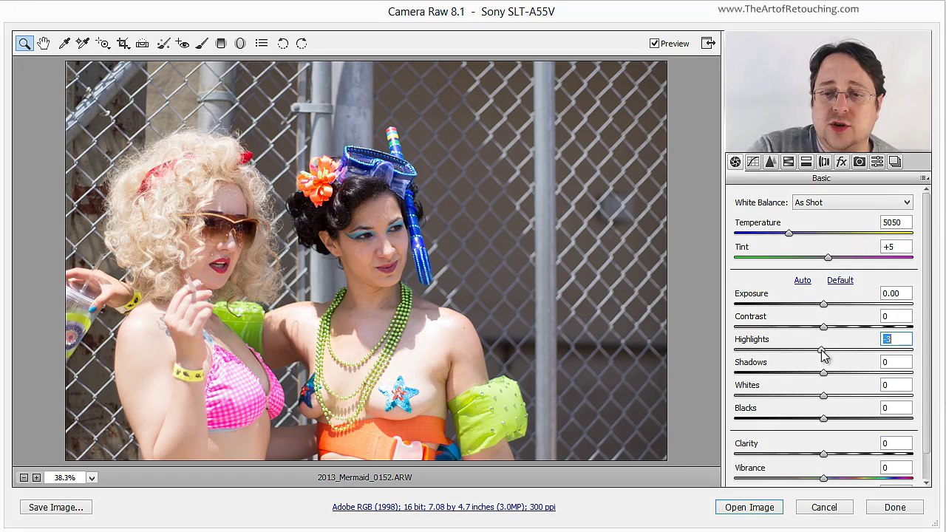
double_click(825, 353)
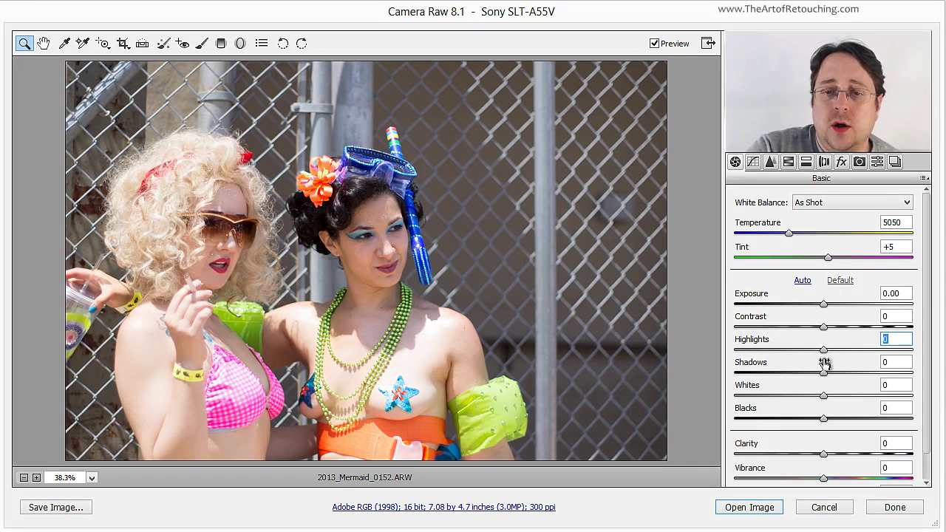
Try Blacks at +100 on the photo and reset it to 0.
left_click(826, 419)
left_click_drag(826, 419, 916, 425)
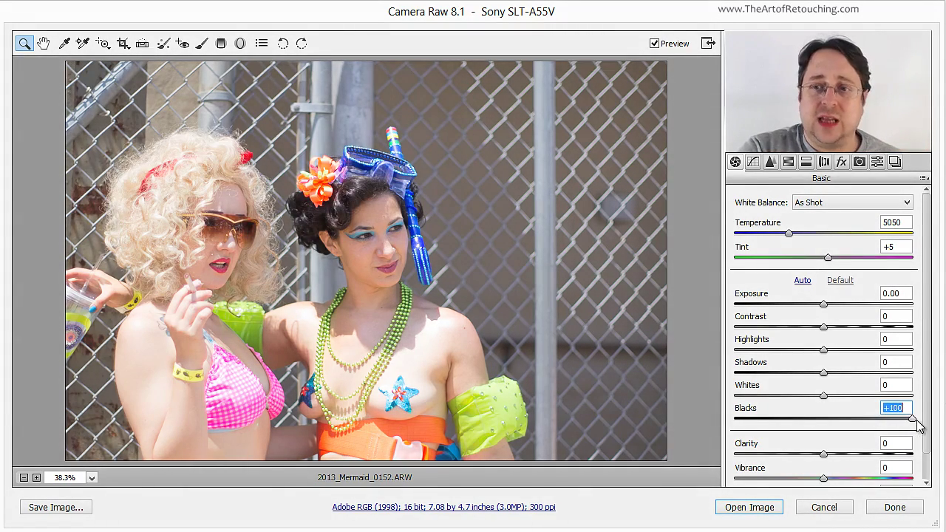
left_click(840, 280)
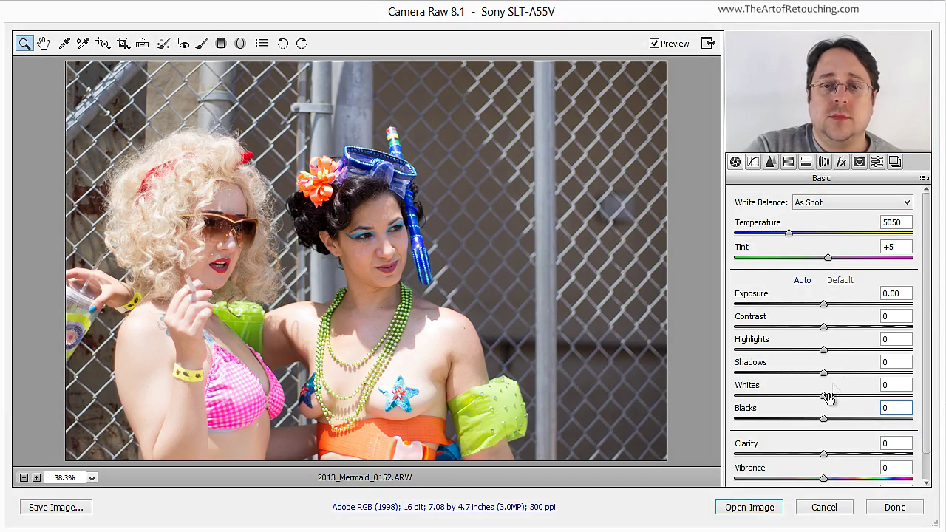
Recover the photo's tonal detail with Highlights at -100, Shadows at +83 and Blacks at -38.
left_click_drag(823, 349, 724, 350)
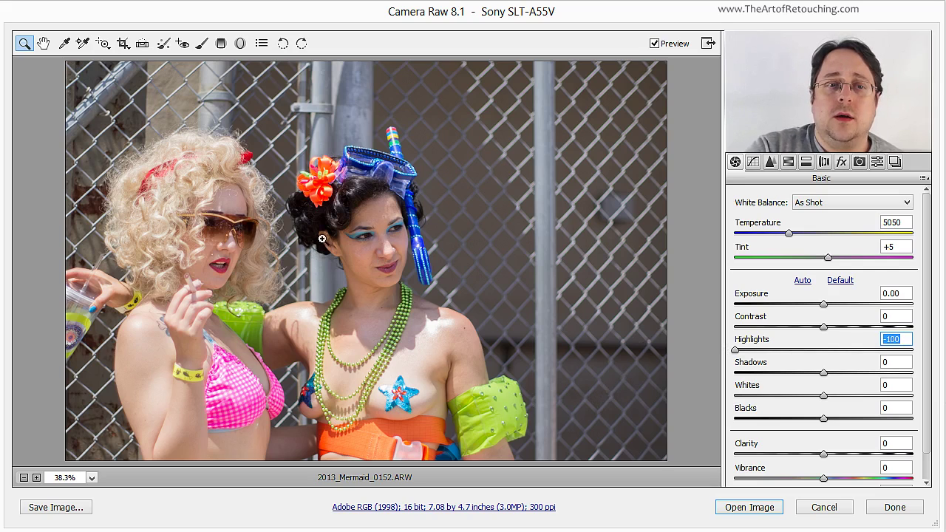
left_click(345, 213)
left_click_drag(337, 174, 450, 270)
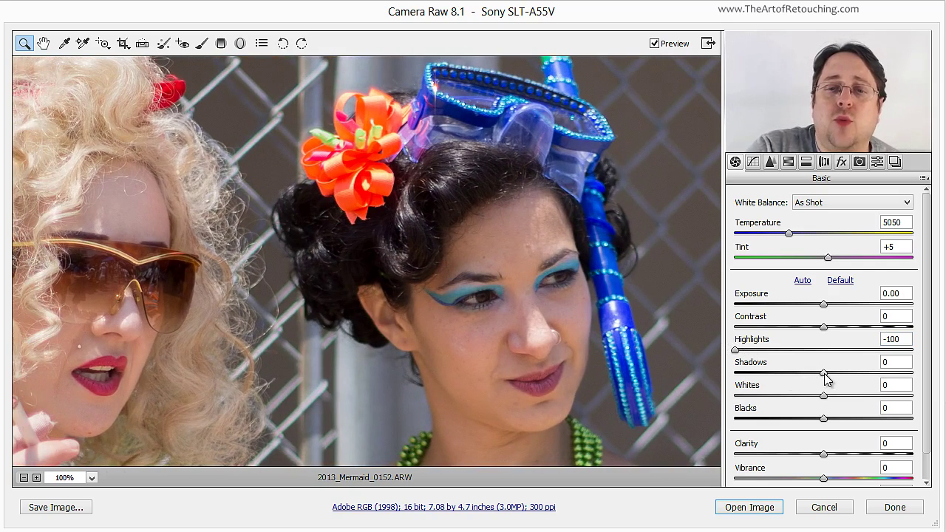
left_click_drag(825, 377, 902, 373)
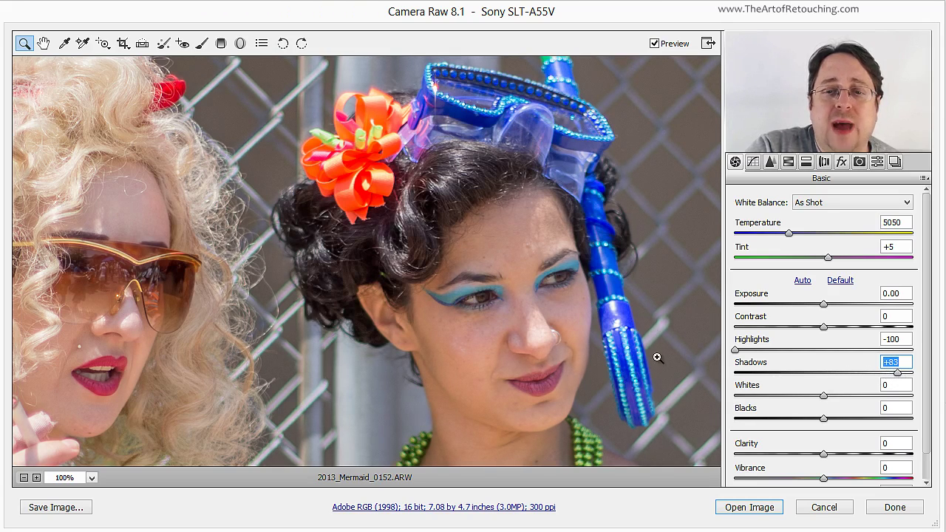
left_click_drag(820, 427, 790, 429)
key("ctrl+0")
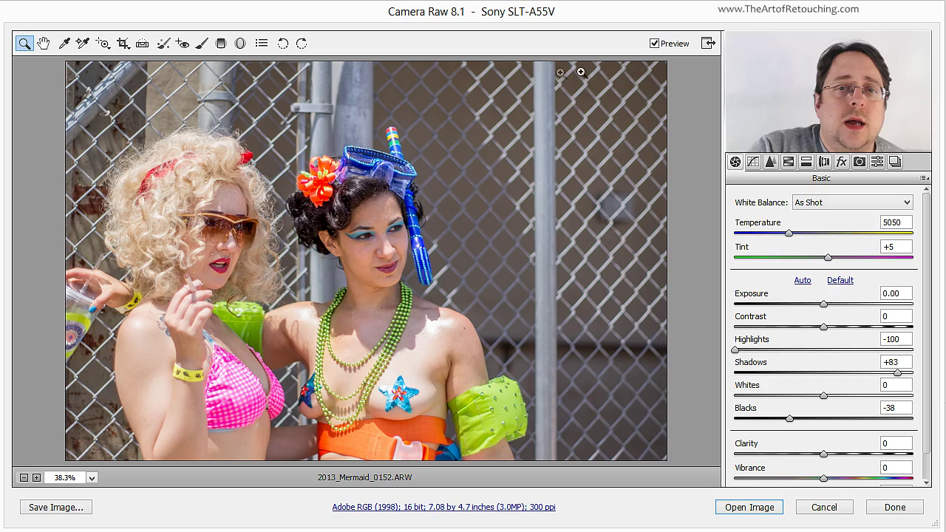
Compare the photo with and without the tonal adjustments by toggling the preview.
left_click(654, 43)
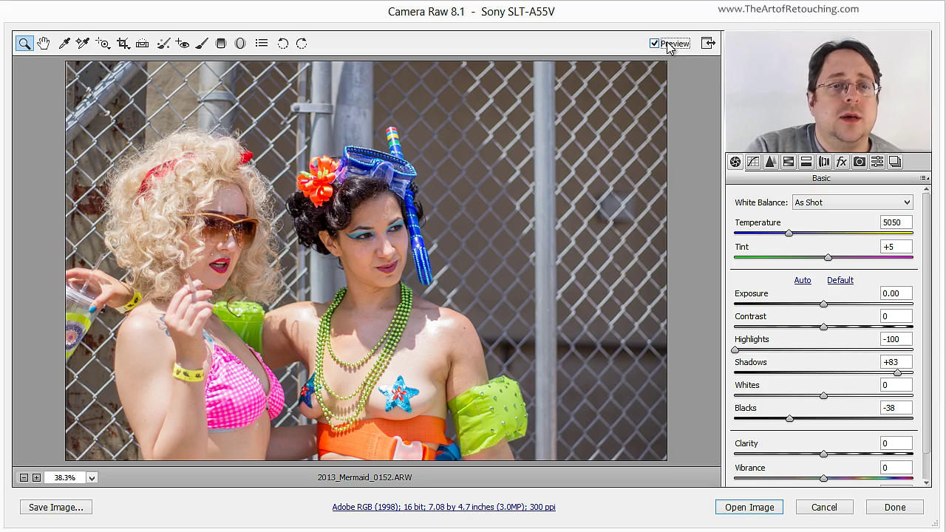
left_click(668, 45)
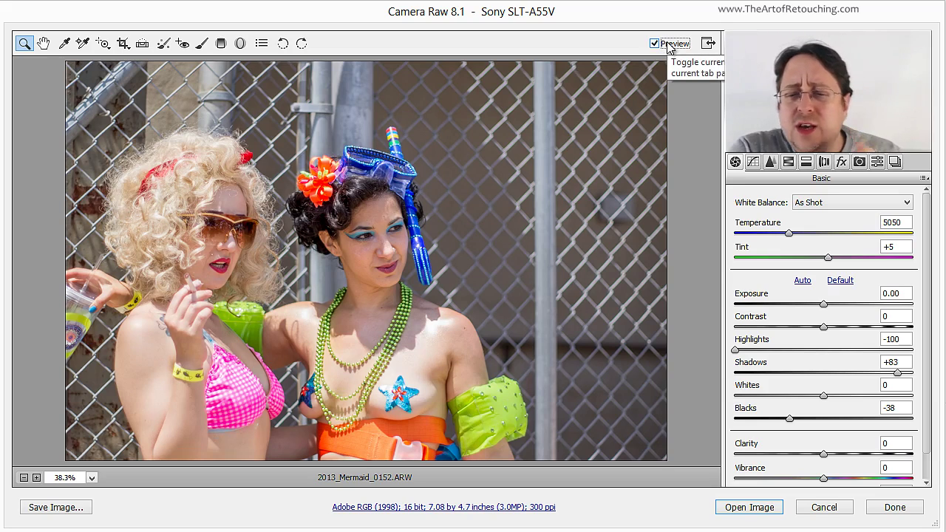
left_click(667, 45)
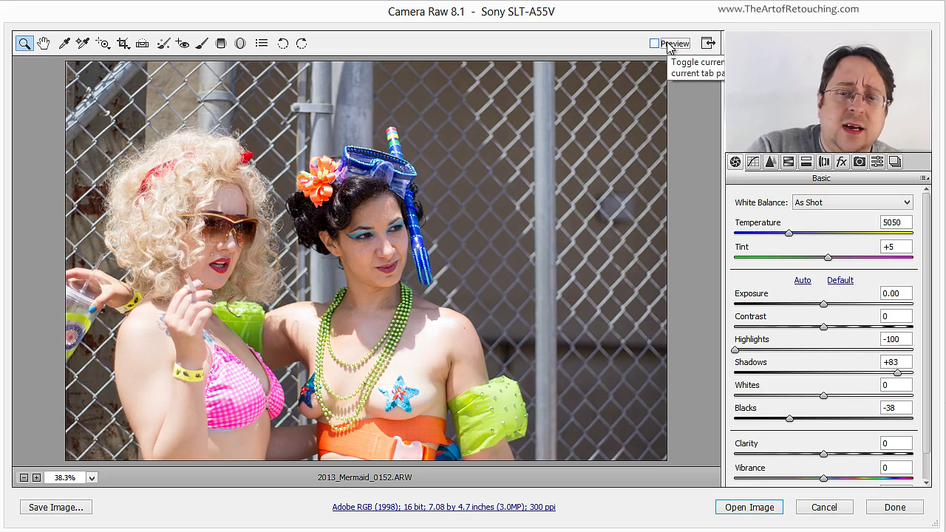
left_click(667, 45)
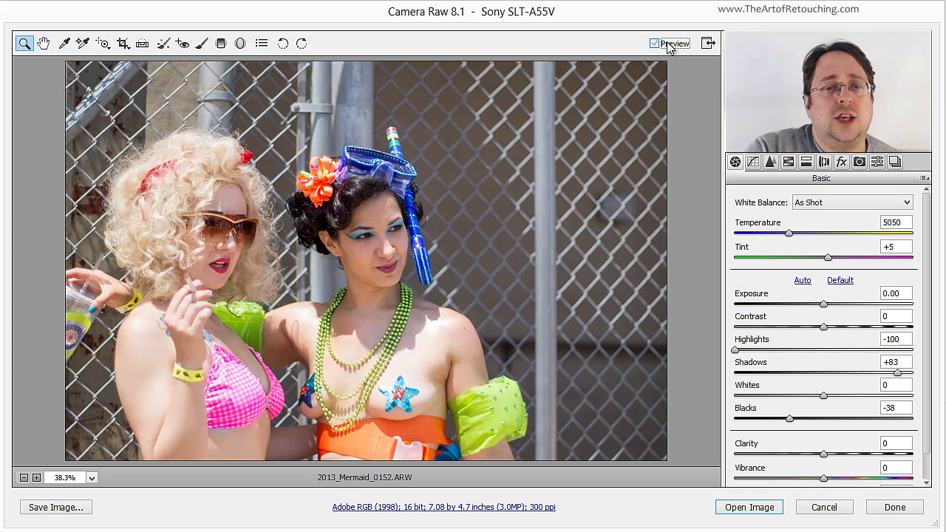
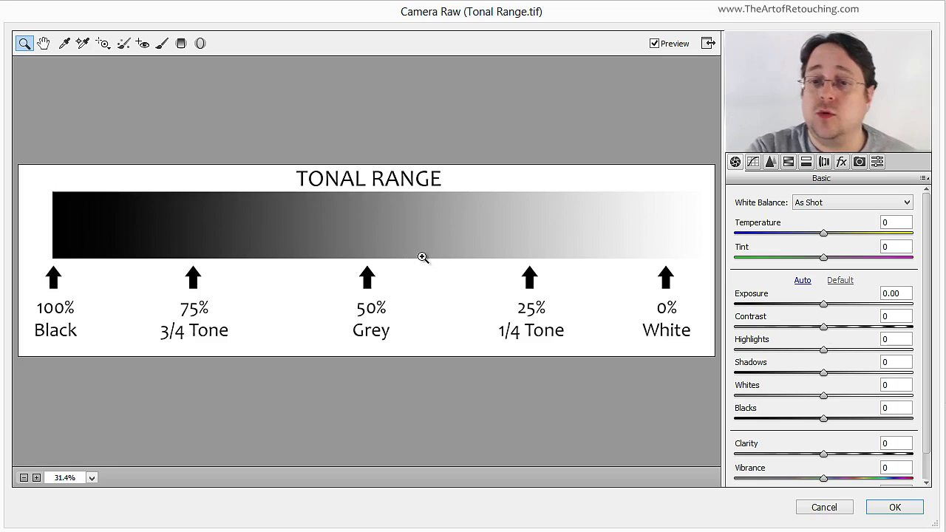
Set Contrast to +100 on the Tonal Range.tif chart and compare the gradient with and without it by toggling the preview.
left_click(825, 328)
left_click_drag(825, 328, 940, 328)
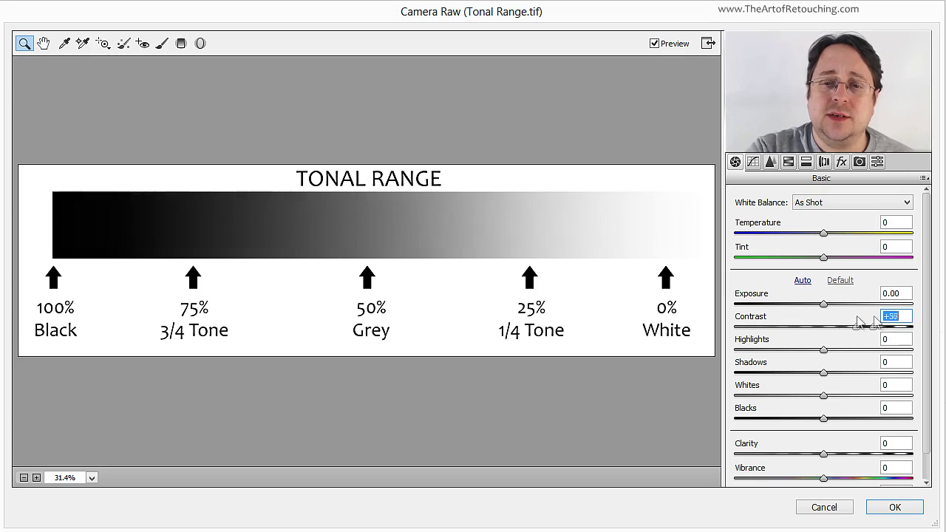
left_click(667, 46)
left_click(667, 46)
left_click(667, 46)
left_click(667, 46)
left_click(668, 46)
left_click(667, 46)
left_click(667, 46)
left_click(667, 46)
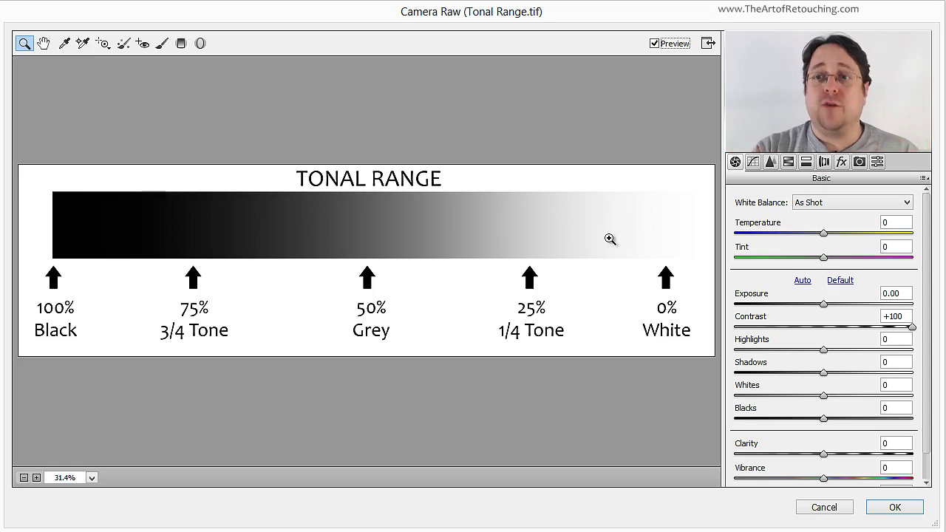
left_click(663, 44)
left_click(663, 46)
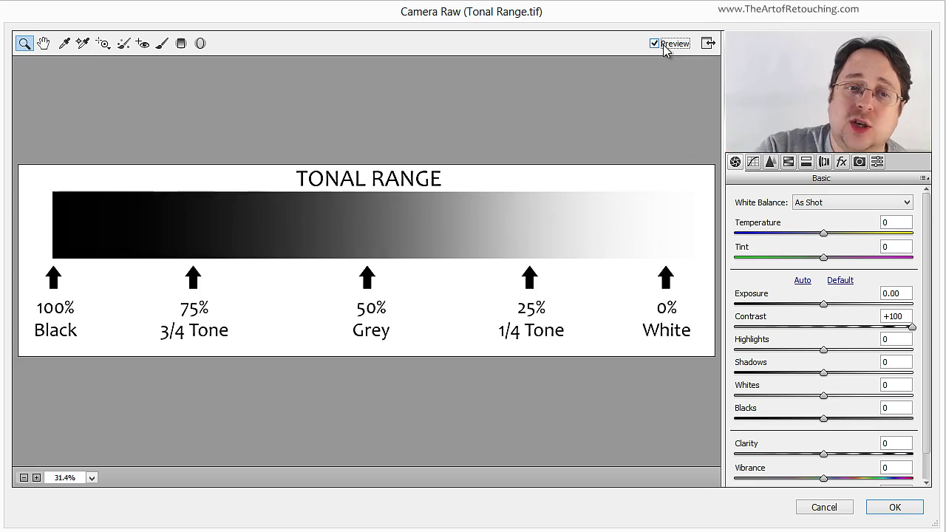
left_click(664, 46)
left_click(663, 48)
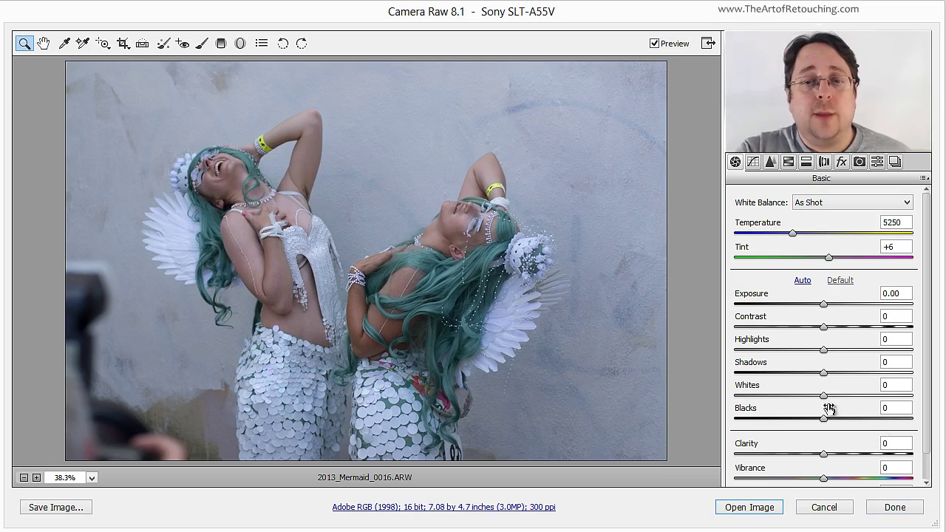
Try Whites at +29 and Blacks at -43 on 2013_Mermaid_0016.ARW and compare the photo before and after.
left_click_drag(826, 401, 850, 411)
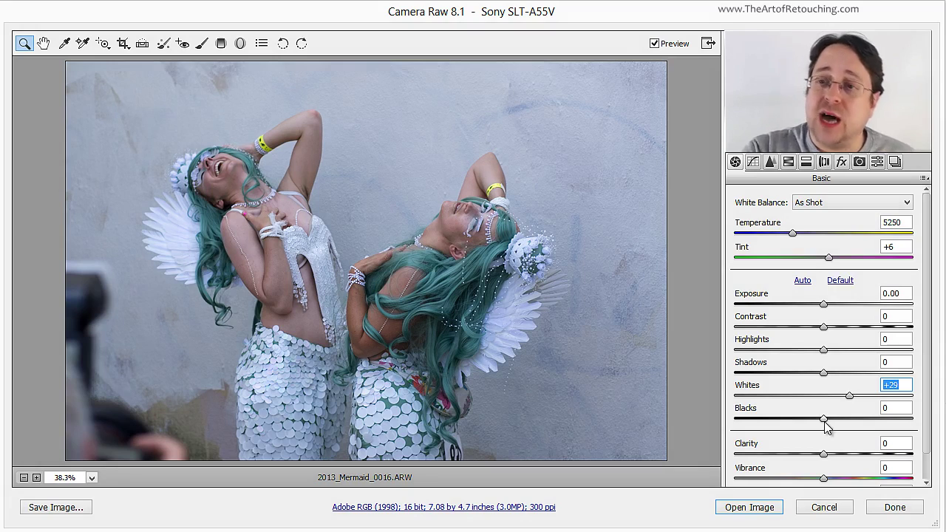
left_click_drag(824, 420, 784, 423)
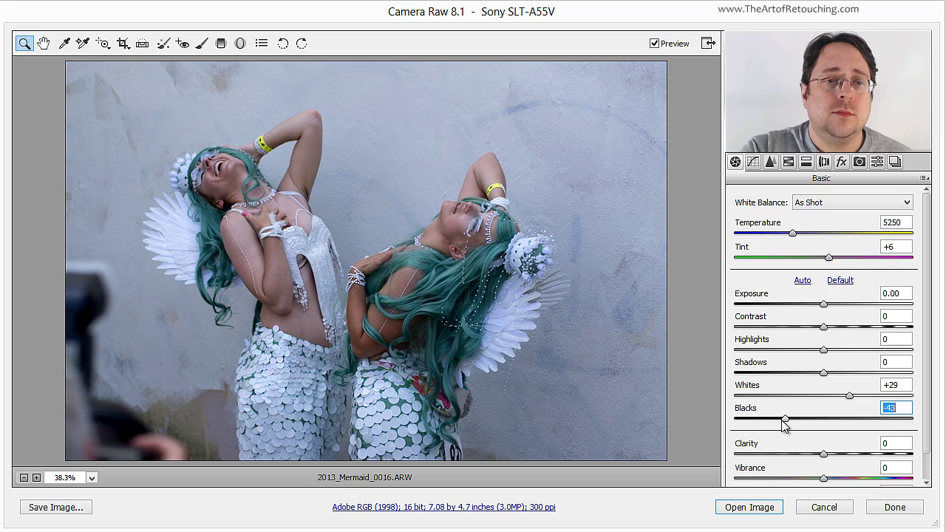
left_click(654, 44)
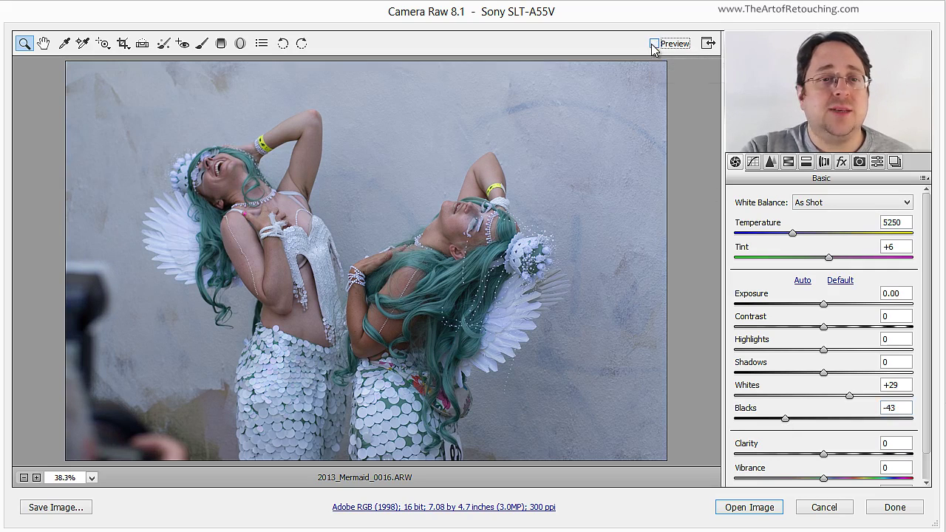
left_click(653, 44)
left_click(653, 44)
left_click(653, 43)
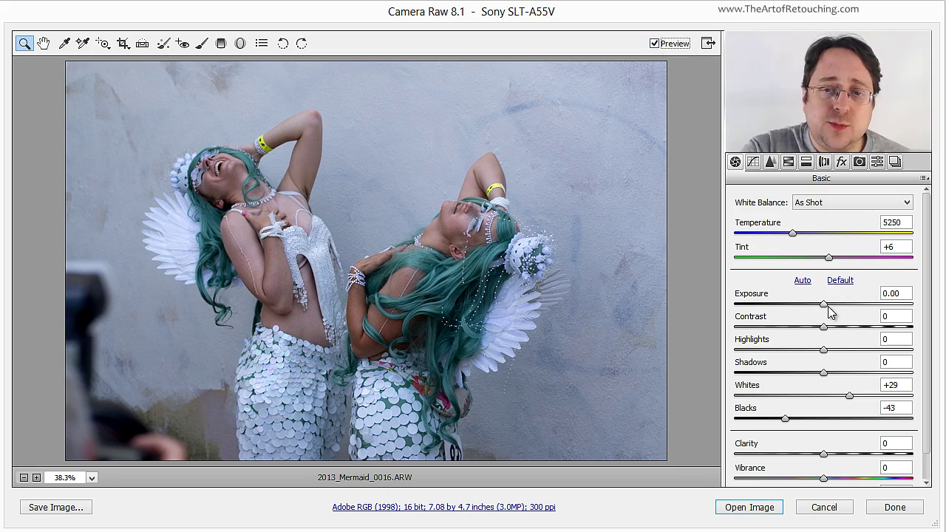
Correct the photo's tones with Exposure +0.50, Whites +15, Blacks -77 and Shadows -6.
left_click_drag(826, 310, 833, 308)
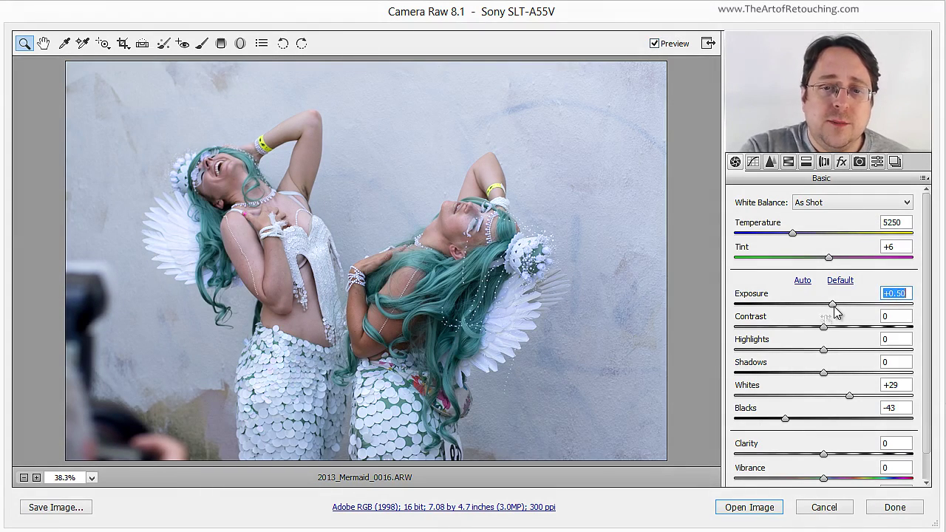
left_click_drag(784, 418, 761, 427)
left_click_drag(850, 397, 838, 401)
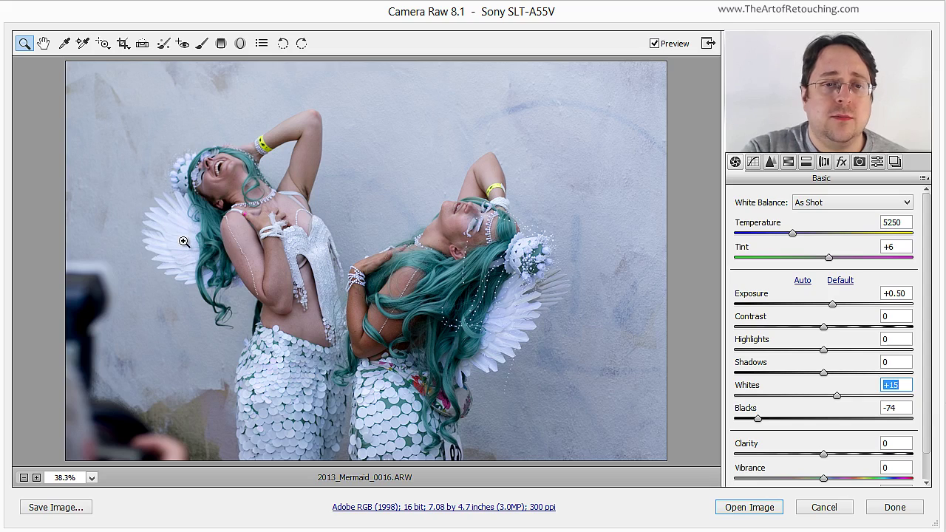
left_click_drag(758, 419, 755, 419)
left_click_drag(824, 373, 818, 380)
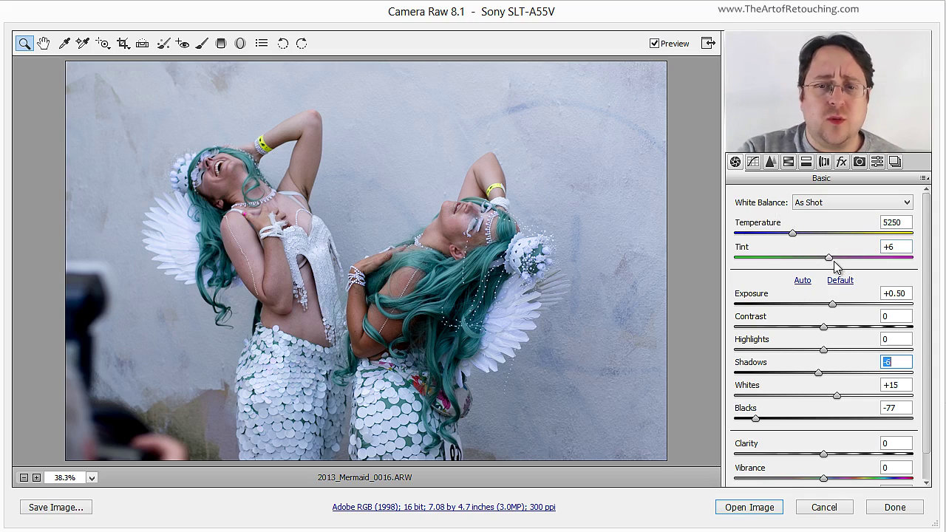
Try Temperature 7200 and Tint +92 on the photo and restore the As Shot white balance.
left_click_drag(792, 230, 829, 248)
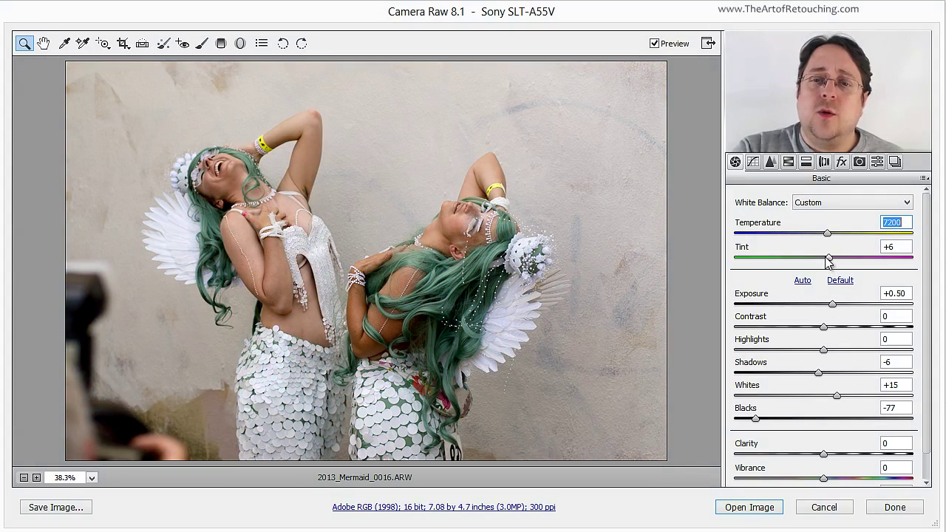
left_click_drag(828, 263, 886, 265)
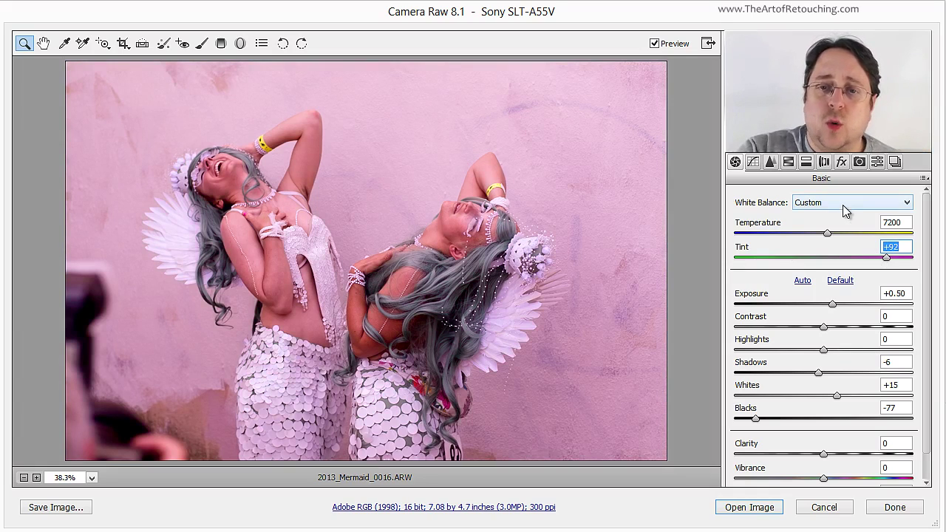
left_click(845, 211)
left_click(840, 219)
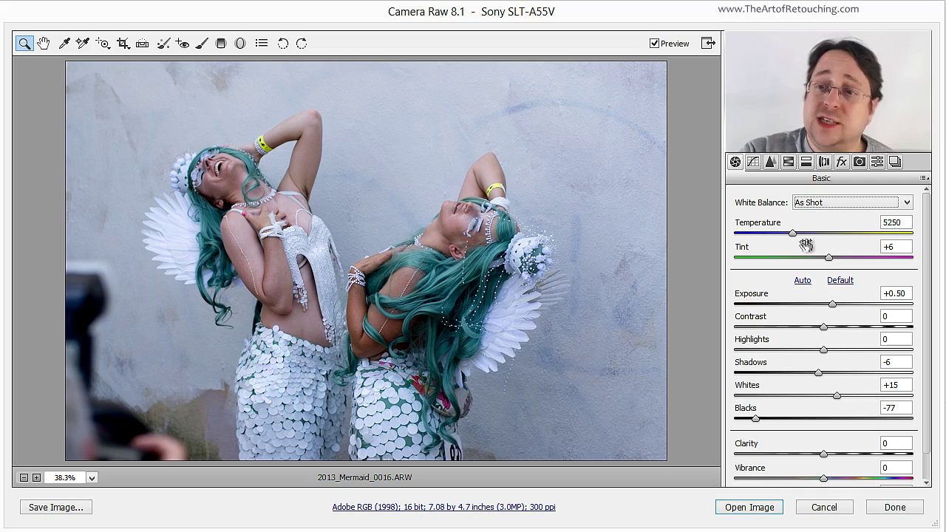
Try warming the photo with Temperature 7450 and Tint +24.
left_click_drag(792, 233, 826, 234)
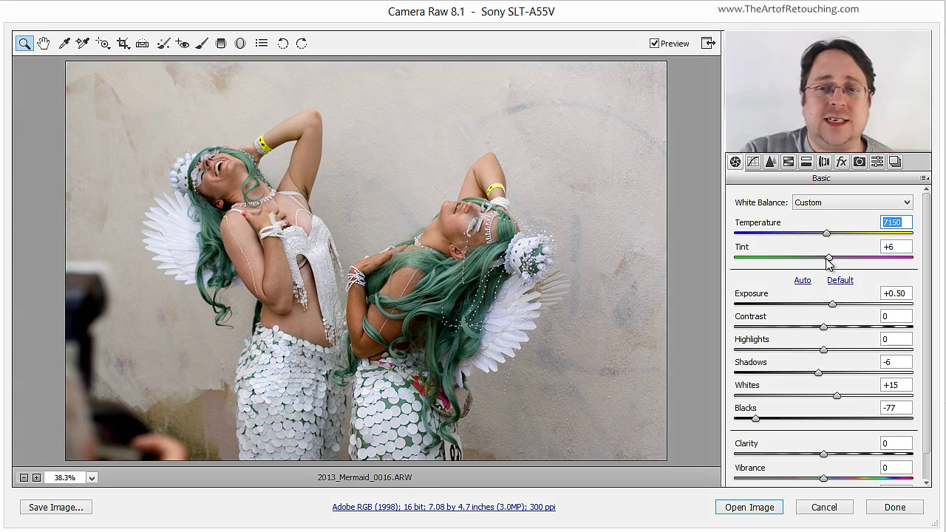
left_click_drag(827, 258, 844, 259)
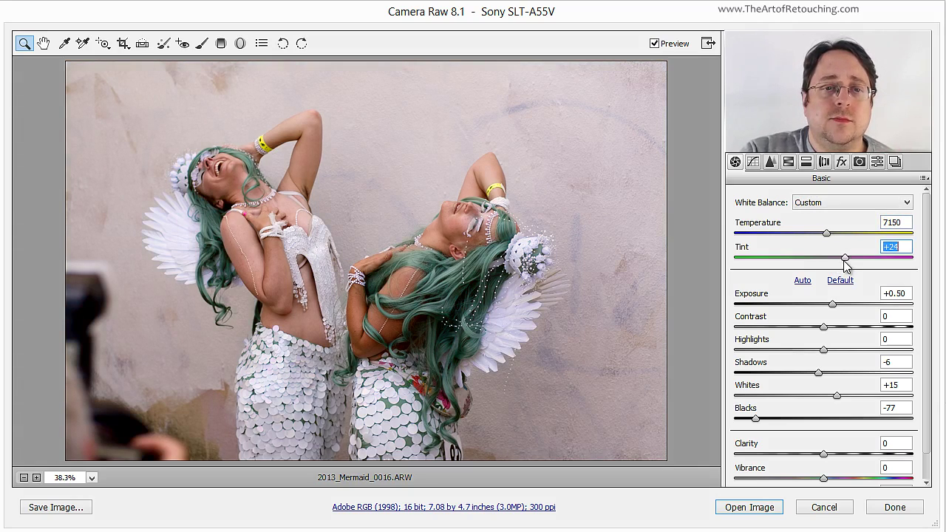
left_click_drag(827, 233, 833, 234)
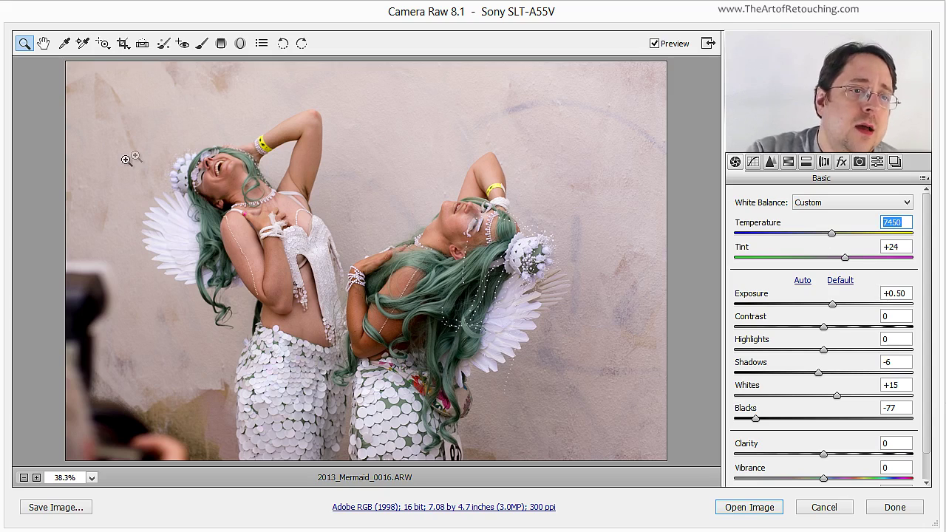
Sample white balance from the wing feathers, wall and shoulder area with the White Balance tool, and refine it to Temperature 7050 and Tint +6.
left_click(65, 44)
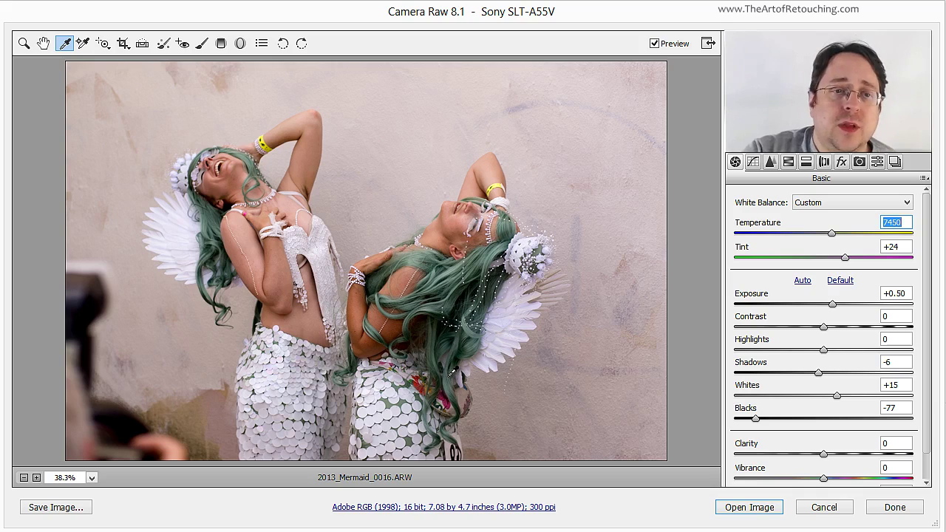
left_click(159, 242)
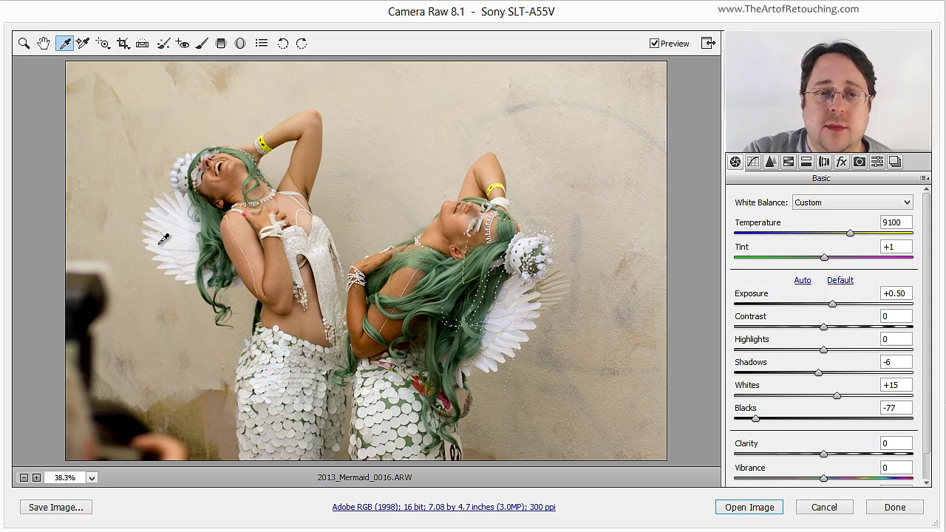
left_click(378, 133)
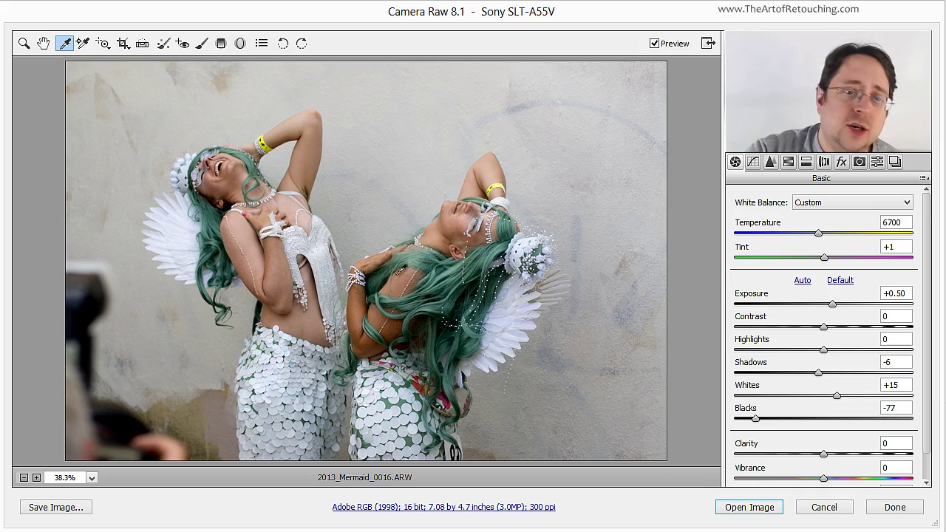
left_click(579, 241)
left_click(416, 253)
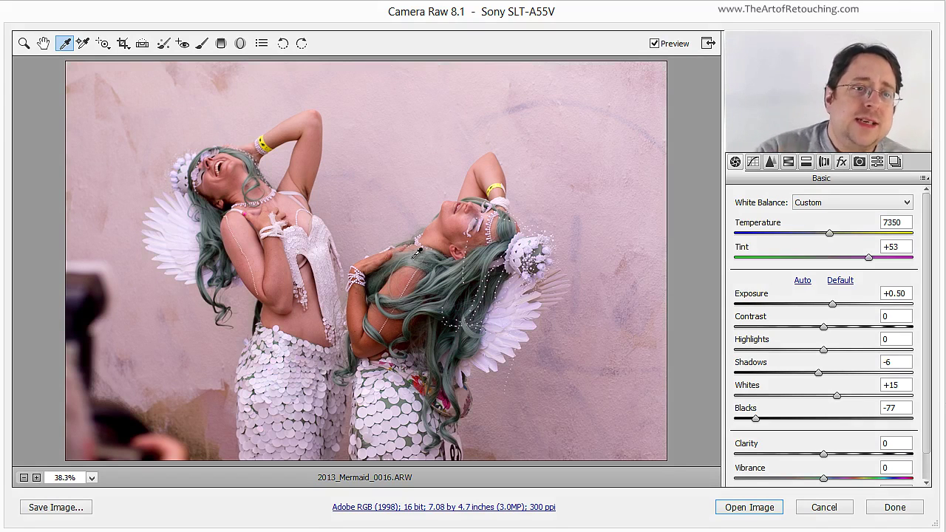
left_click(404, 135)
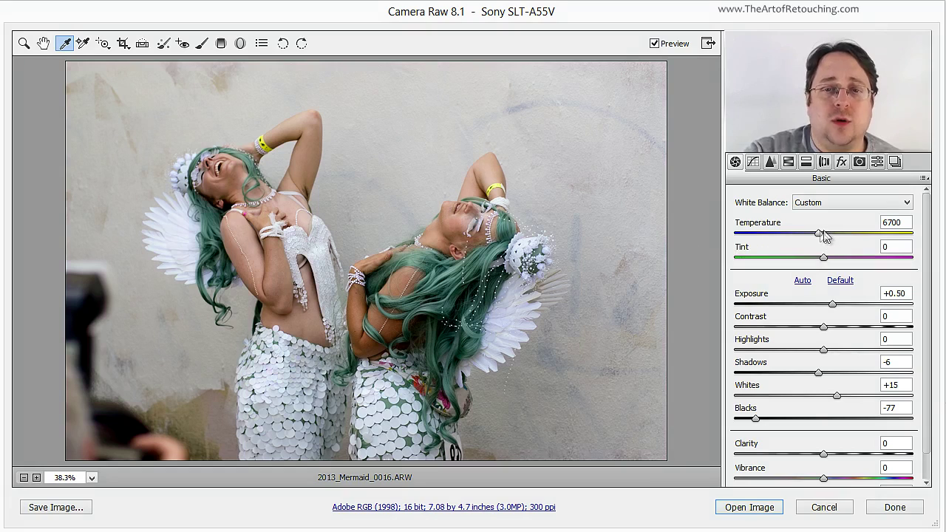
left_click_drag(819, 235, 830, 263)
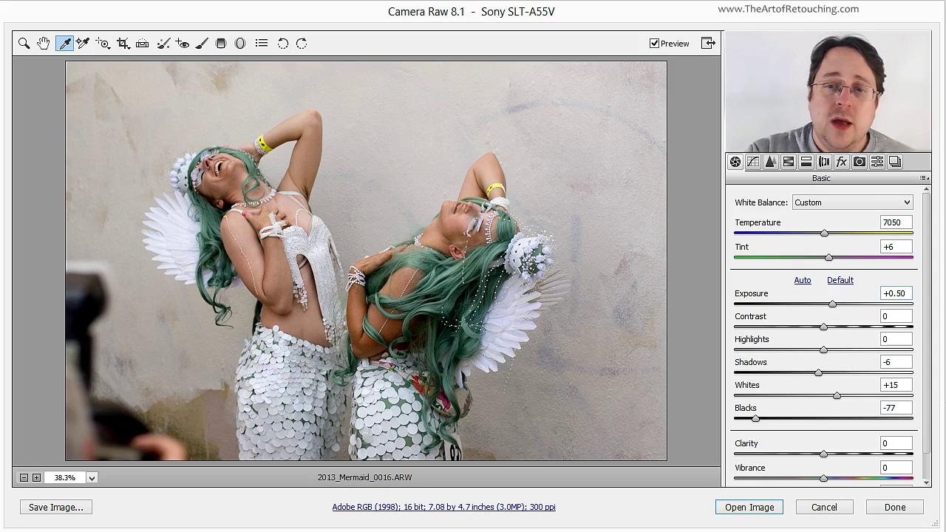
Try Saturation at +100 and at -100 on the photo and reset it to 0.
left_click_drag(923, 295, 928, 377)
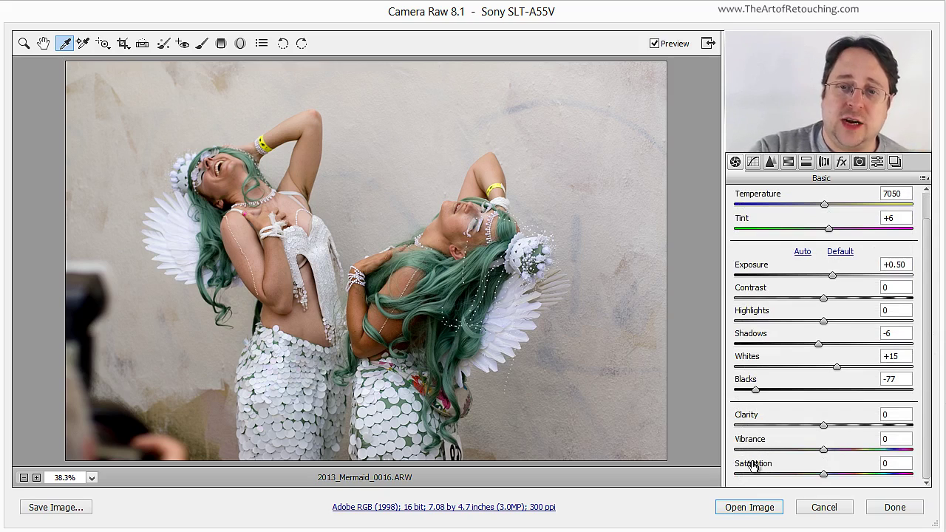
left_click(896, 414)
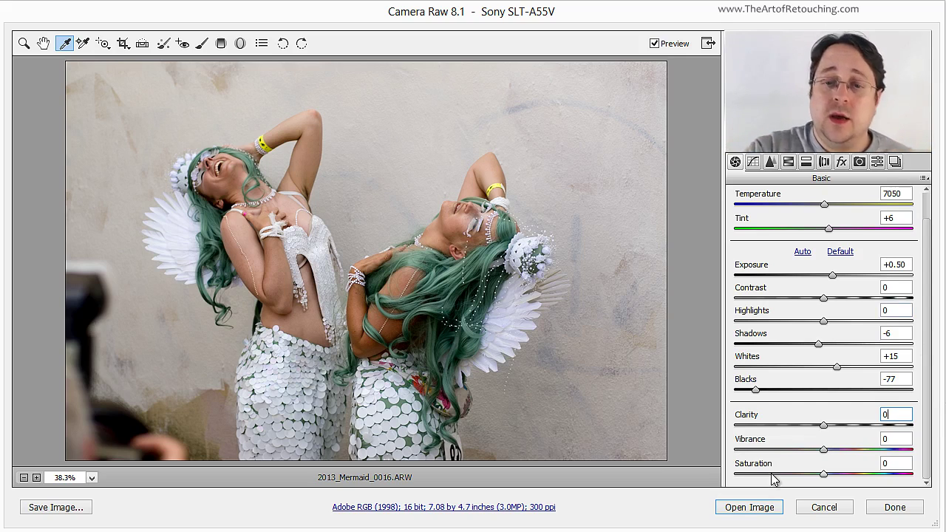
left_click_drag(823, 473, 919, 471)
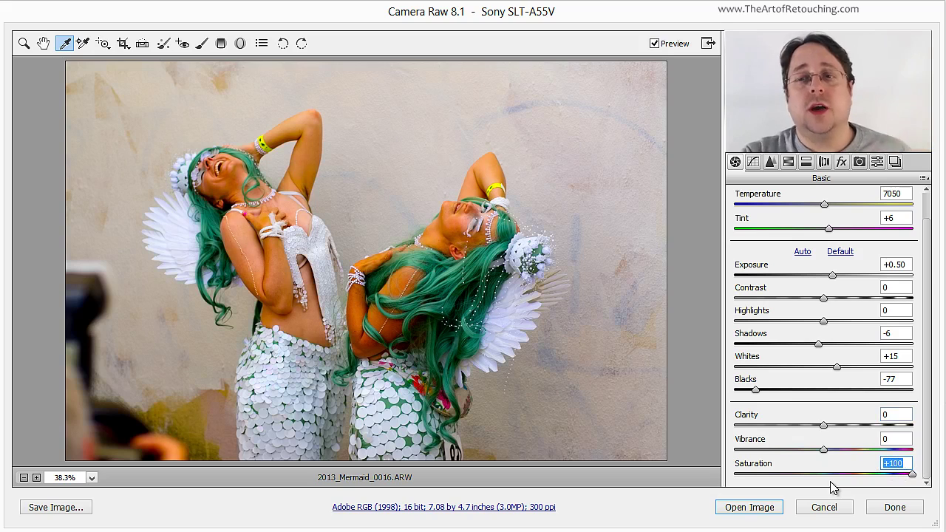
left_click_drag(828, 474, 720, 480)
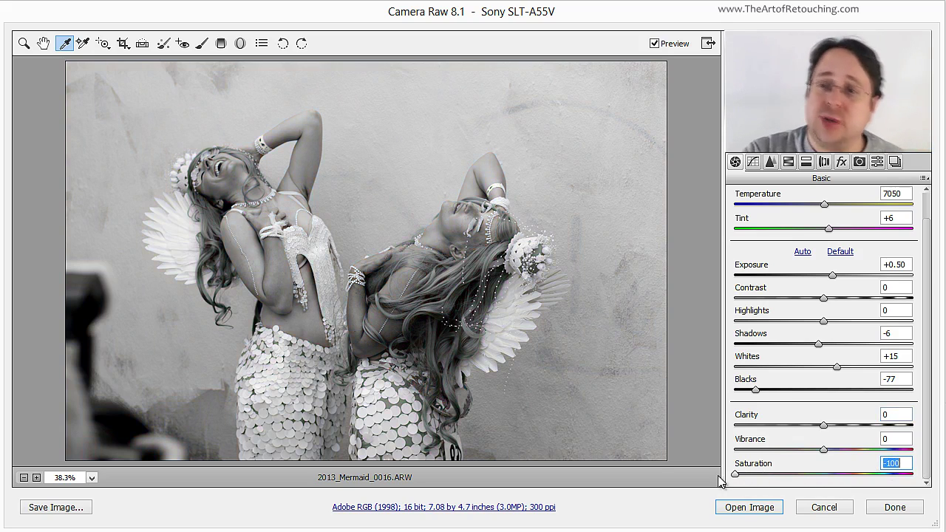
type("0")
key("shift+Tab")
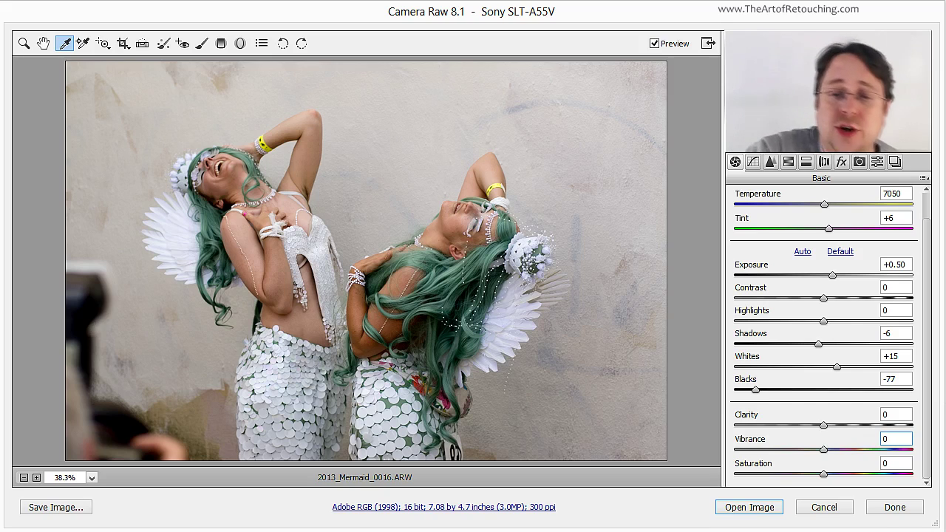
Try Vibrance at +64 on the photo and reset it to 0.
left_click_drag(823, 475, 871, 487)
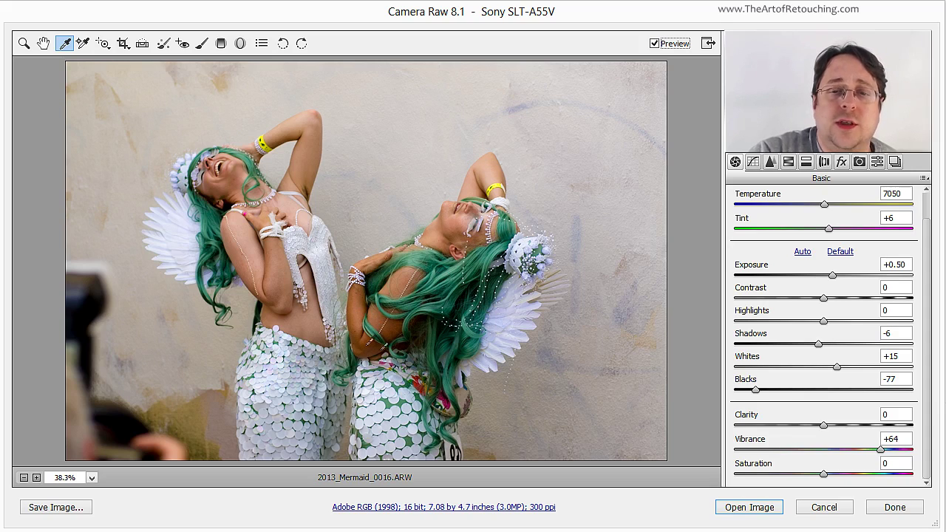
left_click(880, 449)
left_click_drag(881, 454, 825, 480)
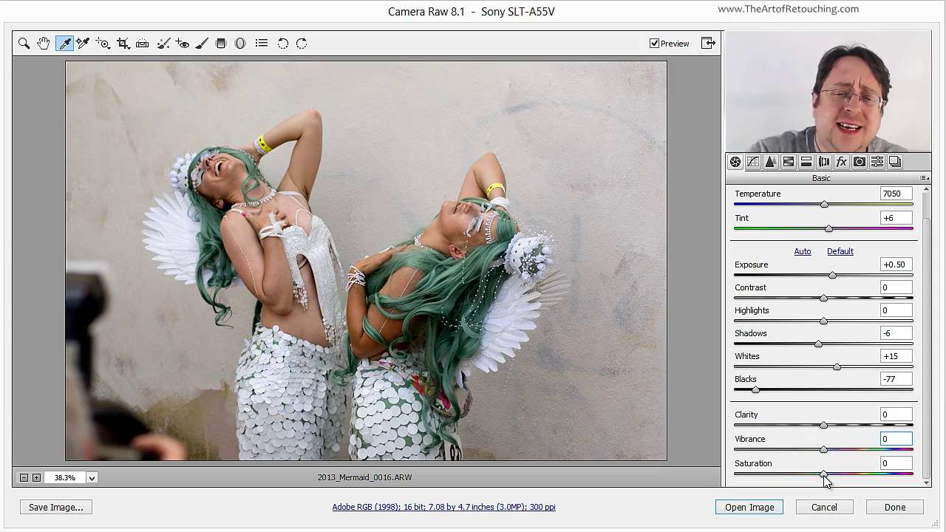
Try Saturation at +68 and +44 on the photo and reset it to 0.
left_click_drag(824, 477, 884, 477)
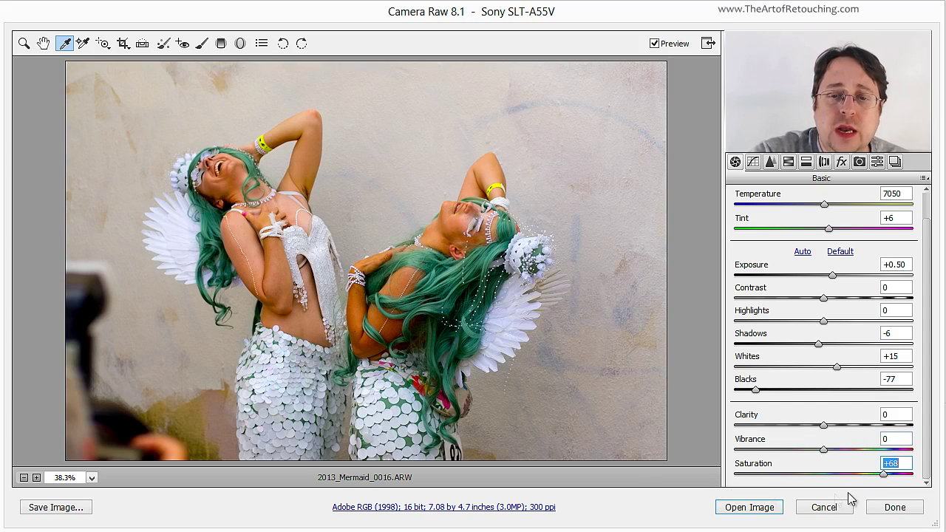
left_click_drag(883, 473, 862, 480)
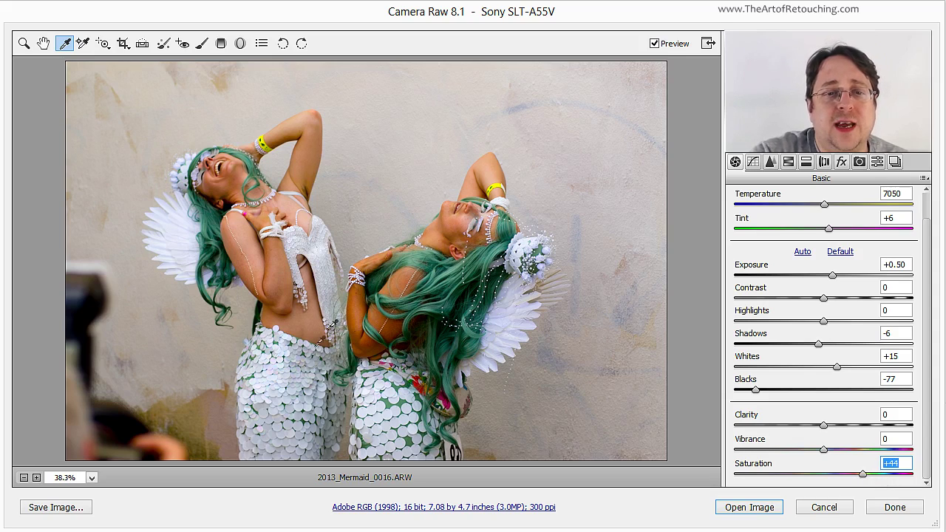
type("0")
Test Vibrance at +87 and -2 on the photo and set it to +70.
left_click_drag(824, 450, 901, 465)
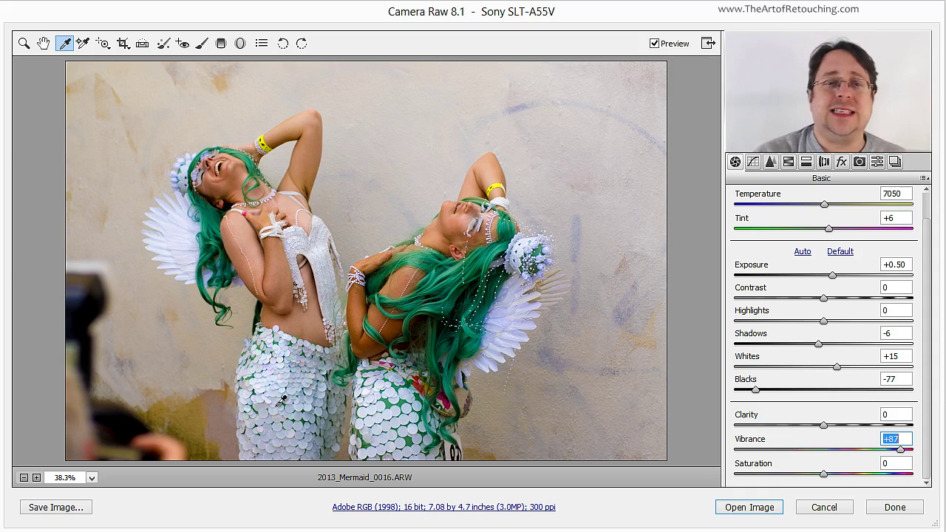
left_click_drag(899, 449, 822, 449)
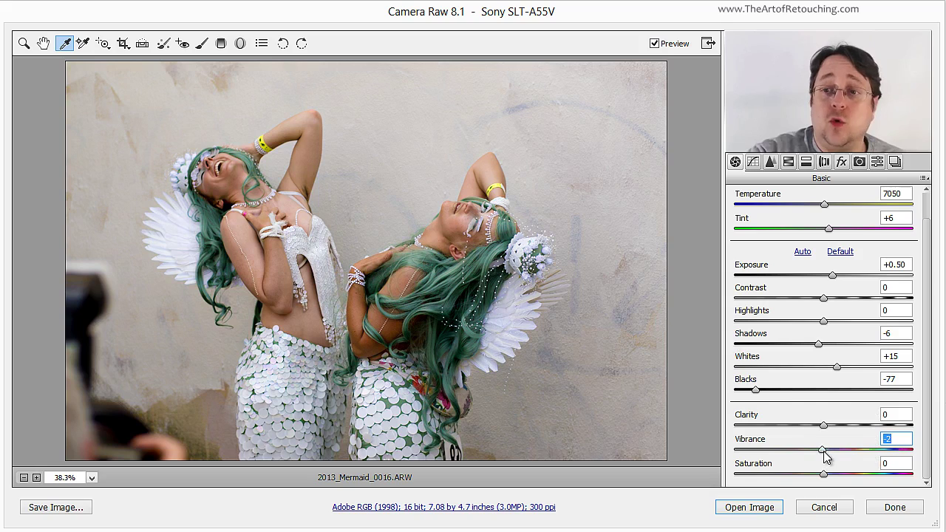
left_click_drag(824, 453, 887, 457)
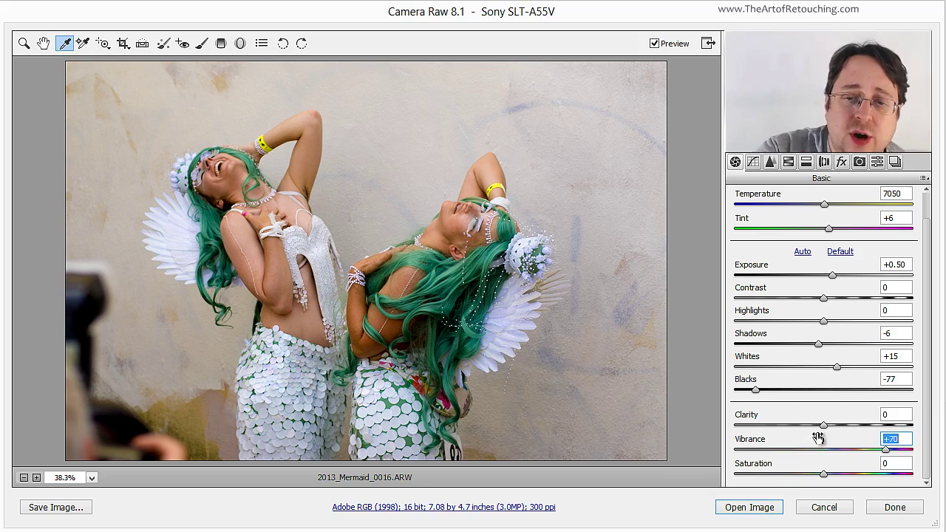
Test Clarity at +100 on the whole photo and on the right-hand mermaid's face at 200% zoom.
left_click_drag(825, 427, 912, 426)
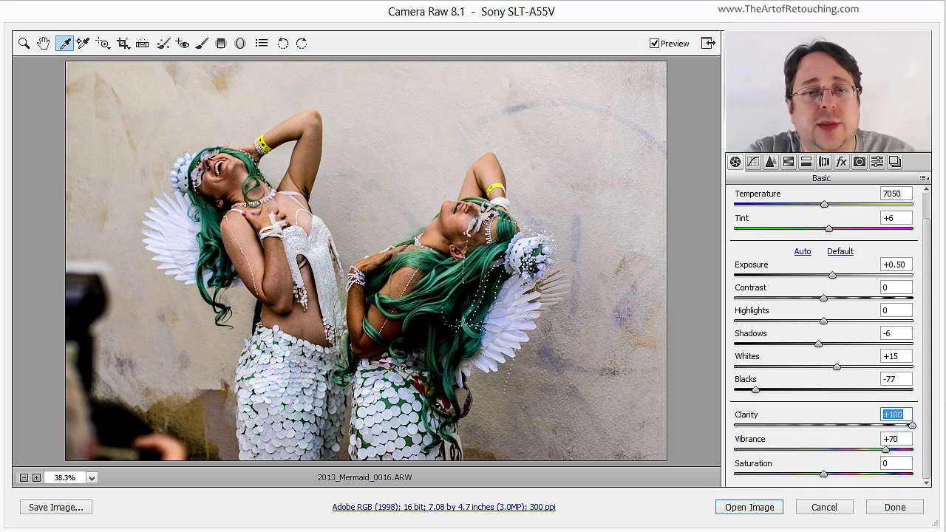
left_click(24, 42)
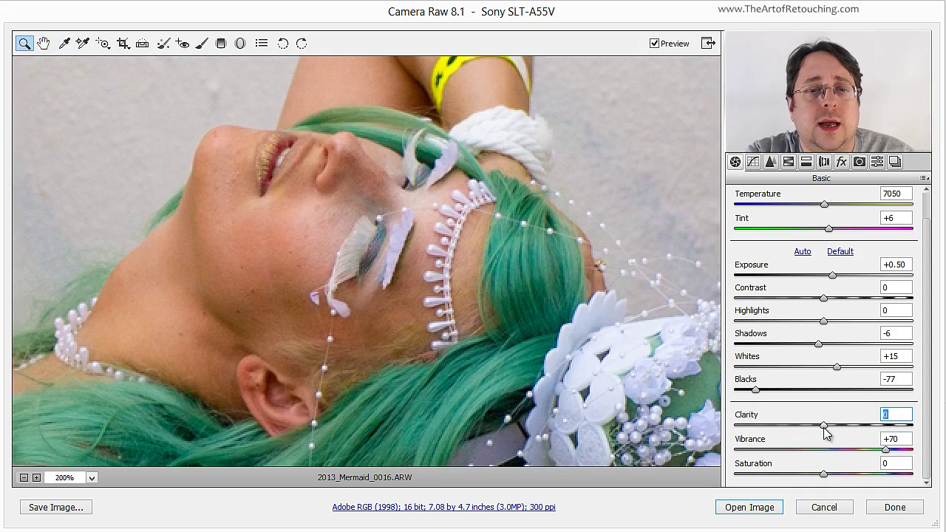
left_click_drag(825, 428, 944, 428)
left_click_drag(842, 427, 923, 436)
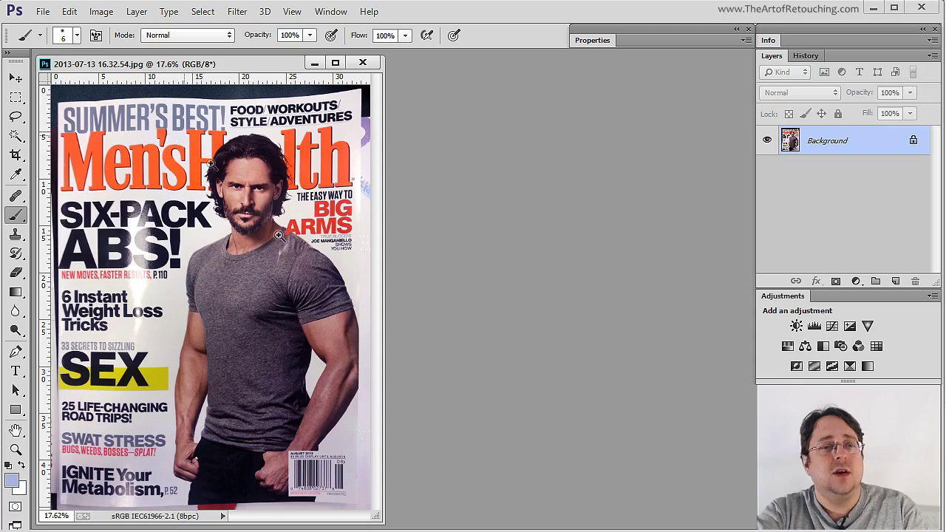
Examine the man's face and shirt on the Men's Health cover at up to 50% zoom and return to the full cover.
left_click(306, 276, "ctrl")
left_click(373, 303, "ctrl")
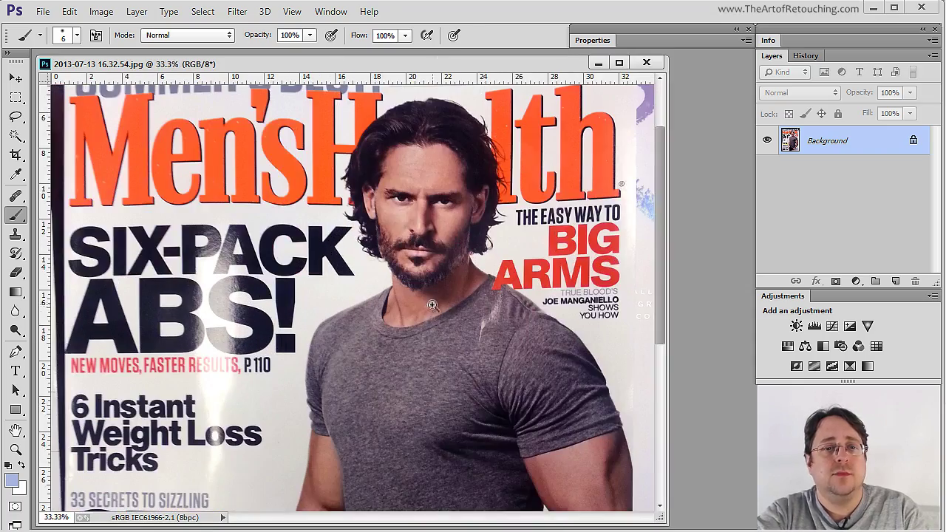
left_click(432, 305, "ctrl")
left_click(433, 305, "ctrl")
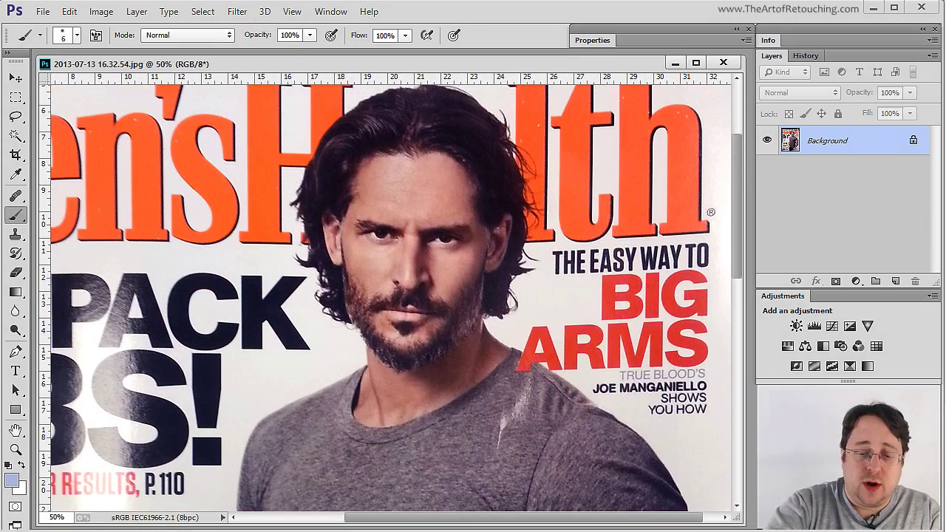
key("ctrl+0")
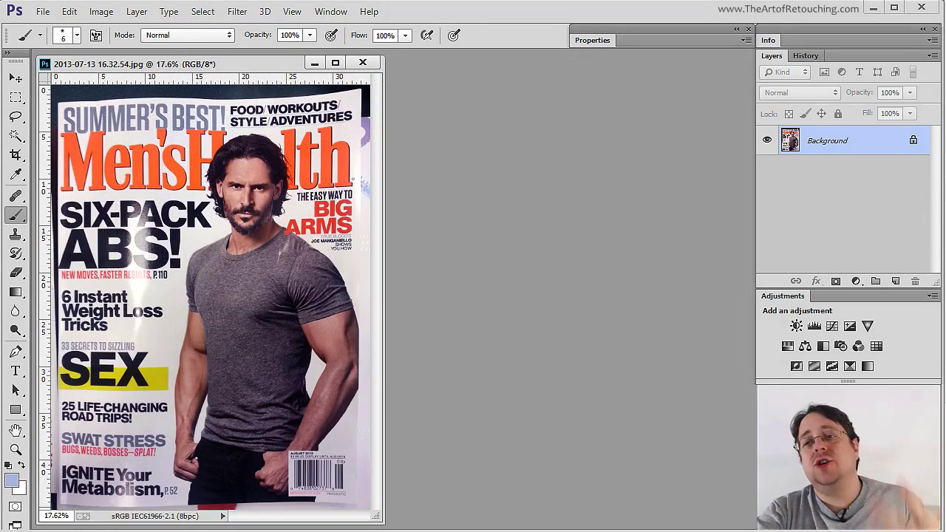